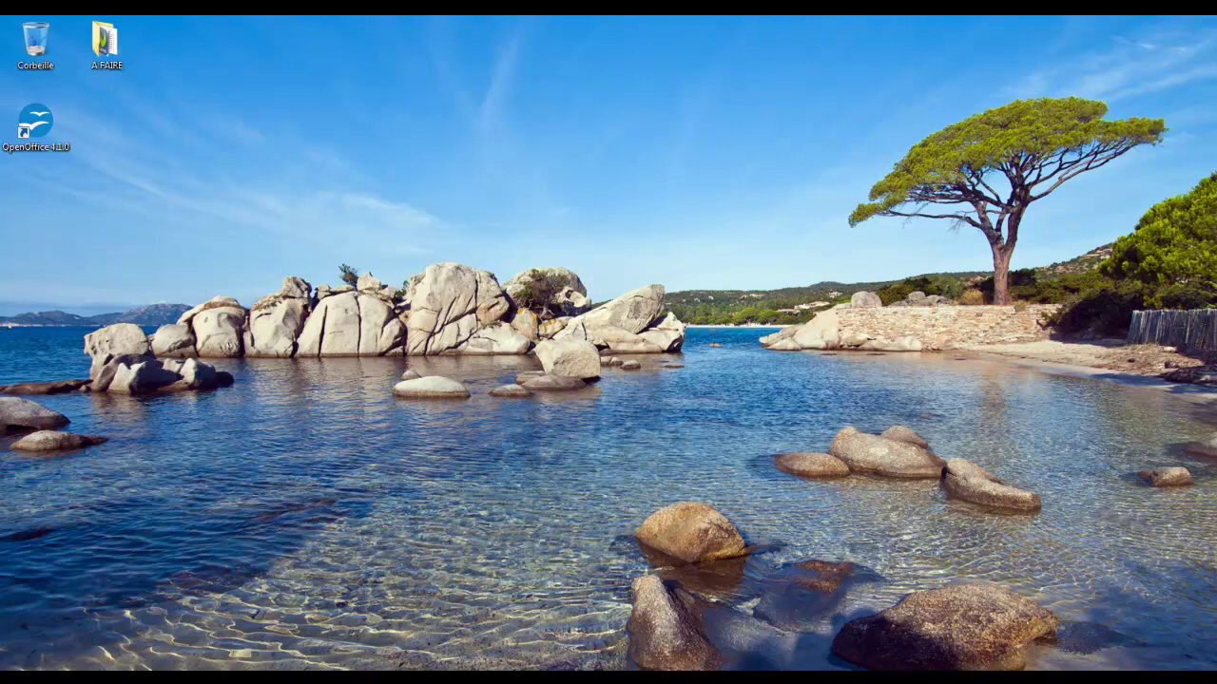
Start OpenOffice, create a new document from the Modèle-Ebook template and maximize its window.
left_click(42, 133)
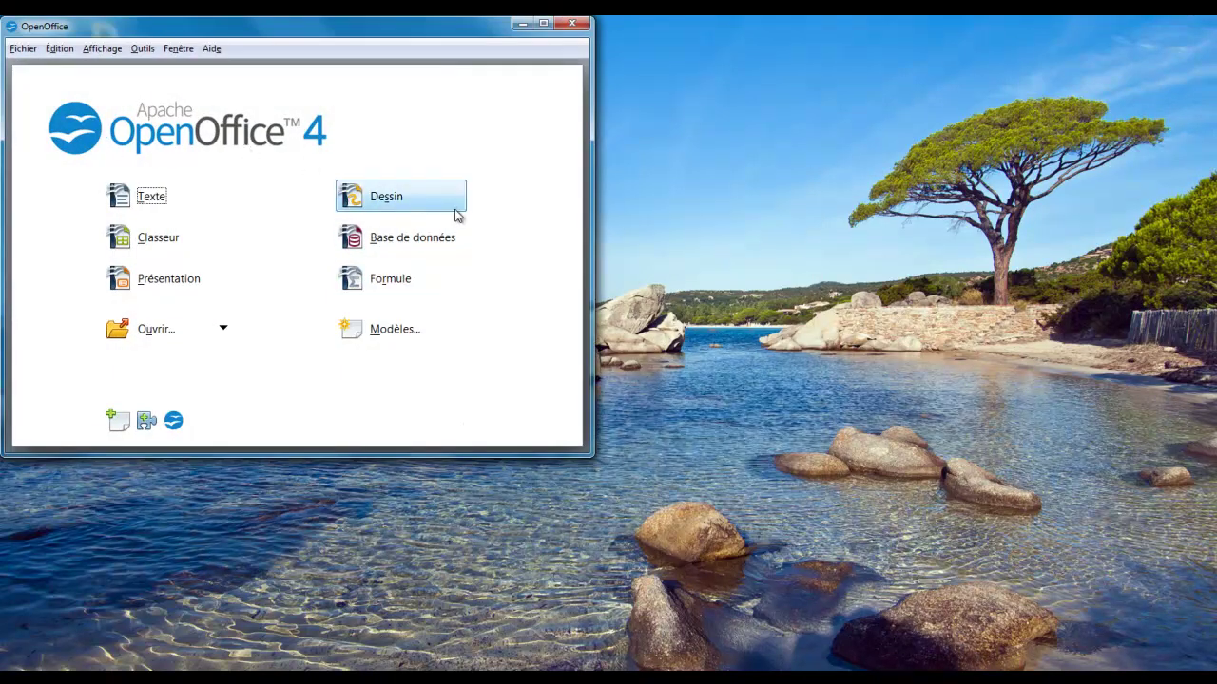
left_click(378, 330)
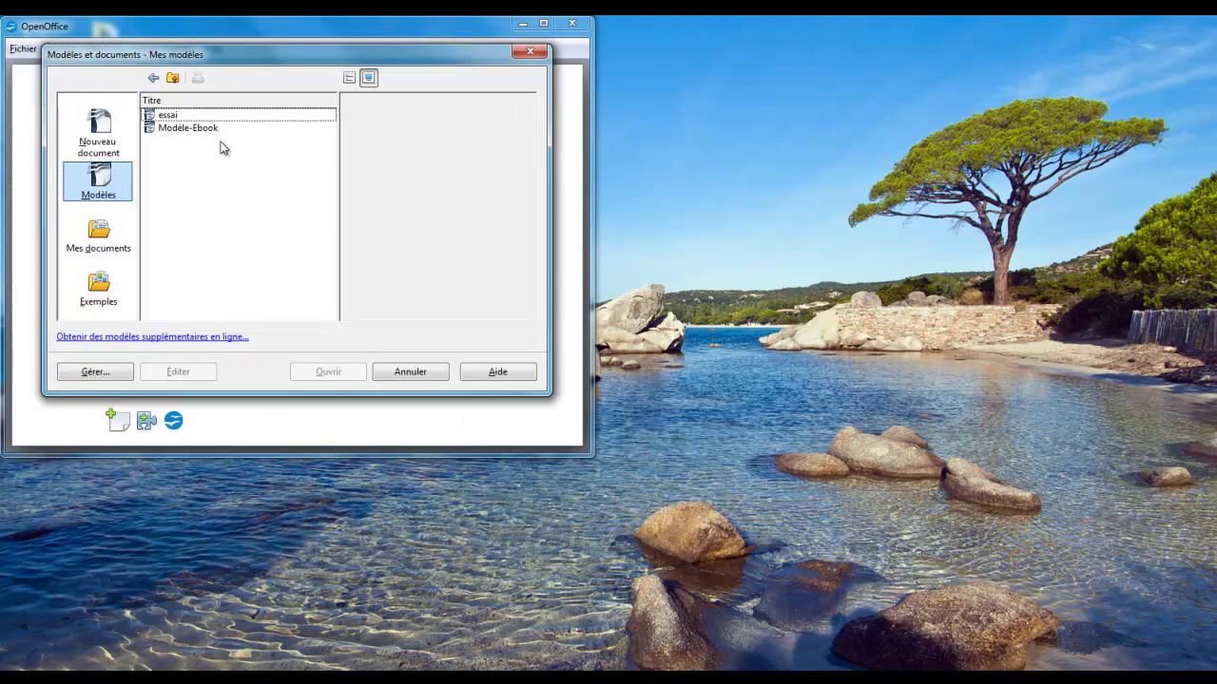
left_click(211, 128)
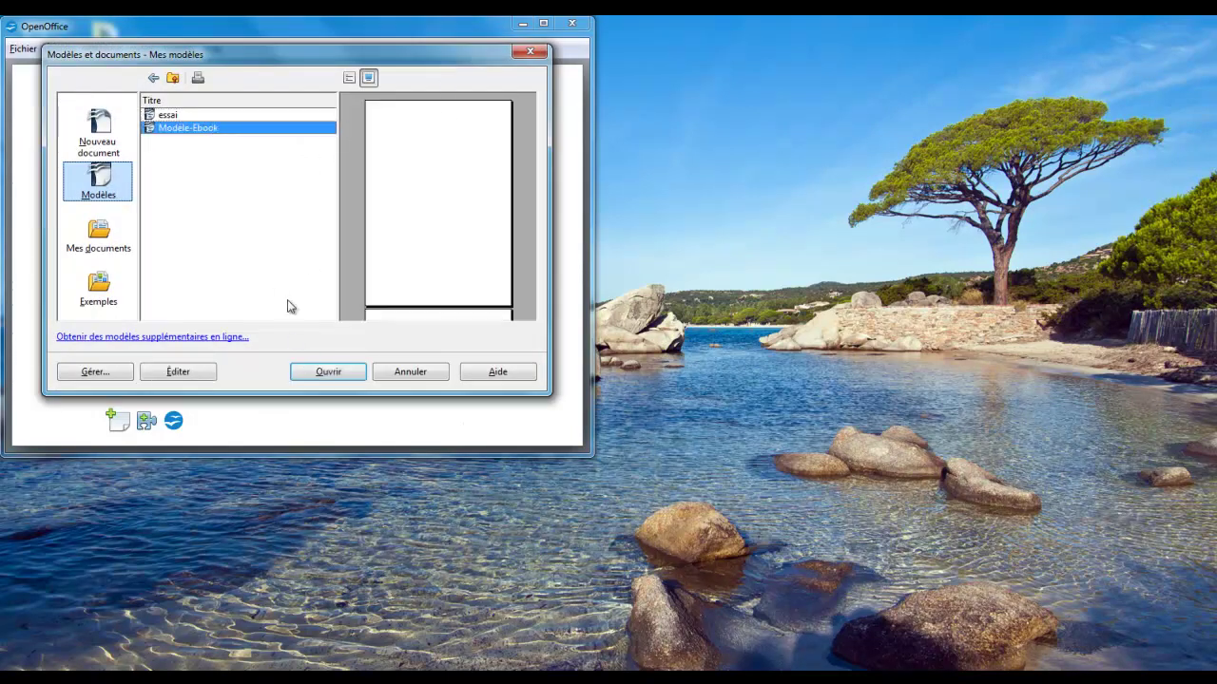
double_click(209, 128)
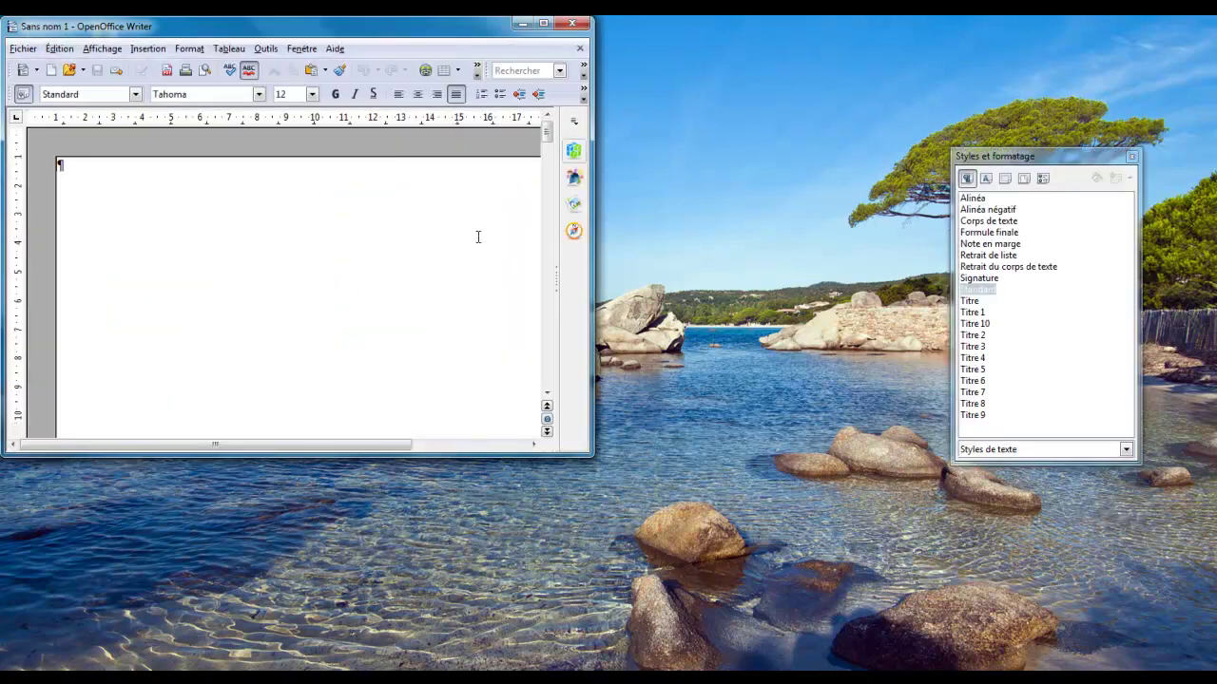
left_click(543, 23)
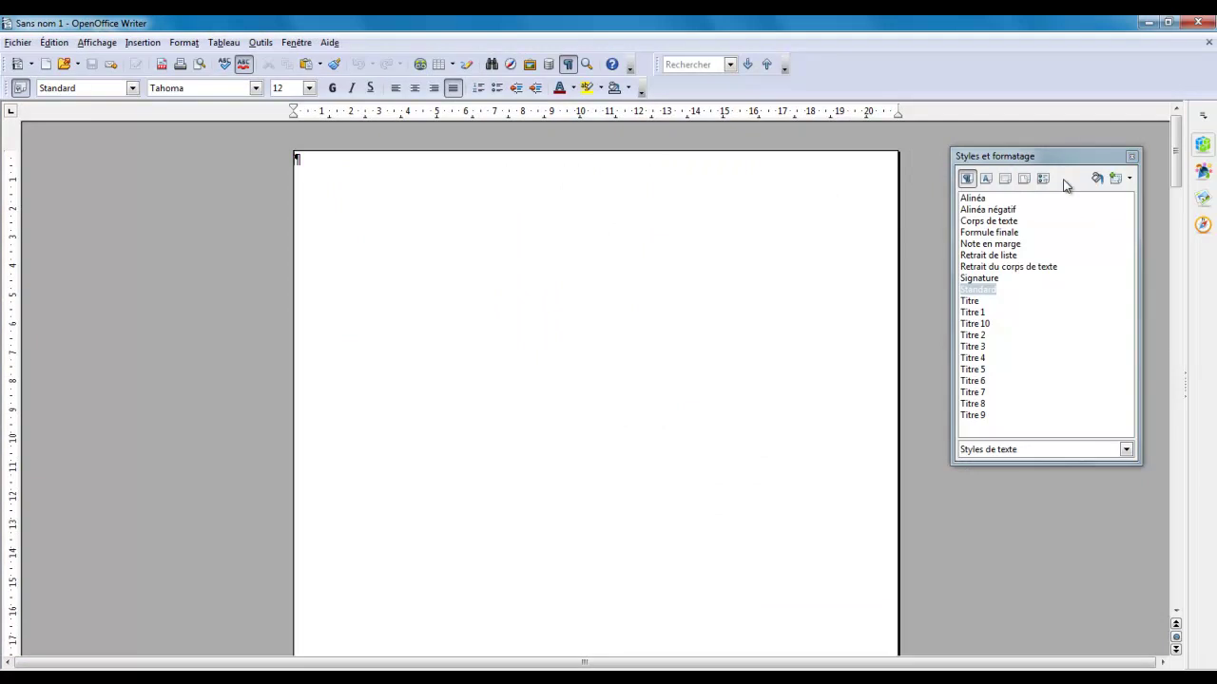
Show the page styles in Styles et formatage and examine the document's pages from cover to content, checking the page style of each.
key("F11")
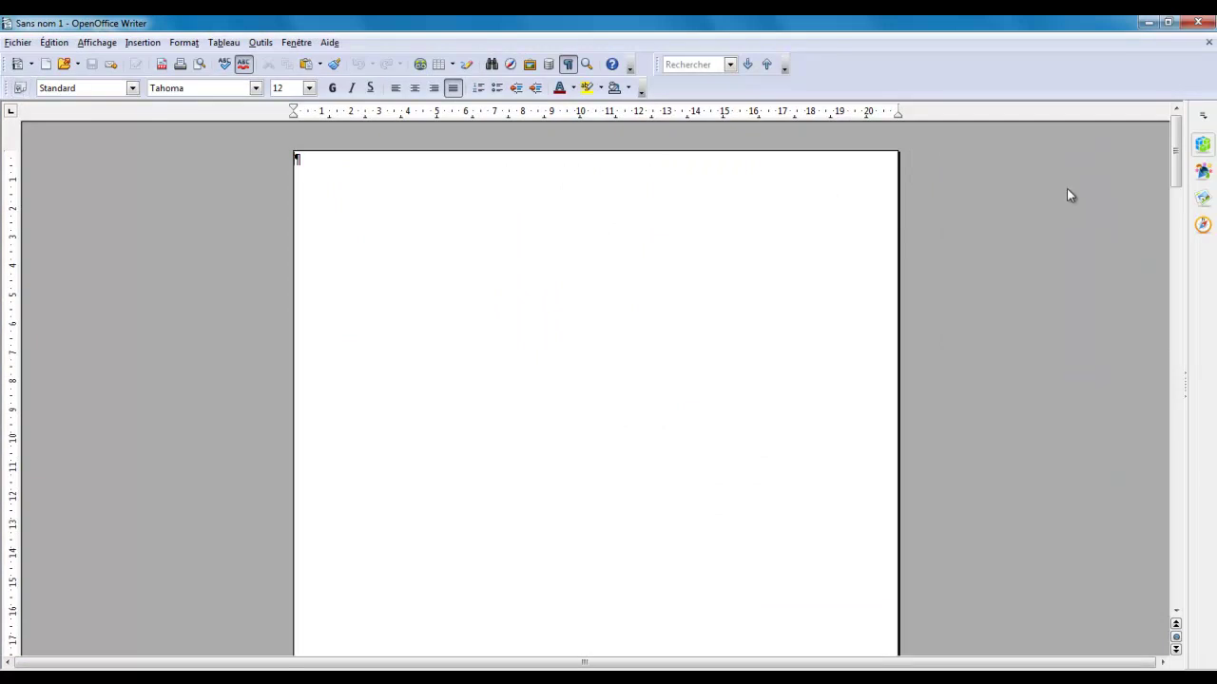
key("F11")
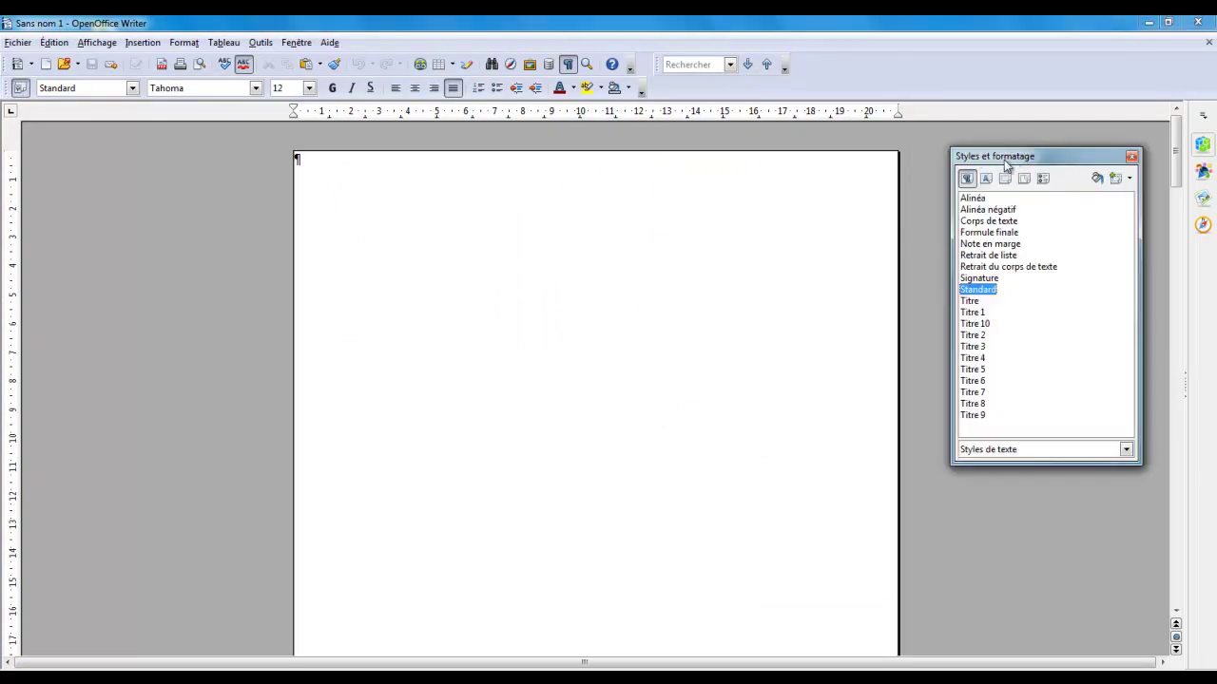
left_click(1024, 179)
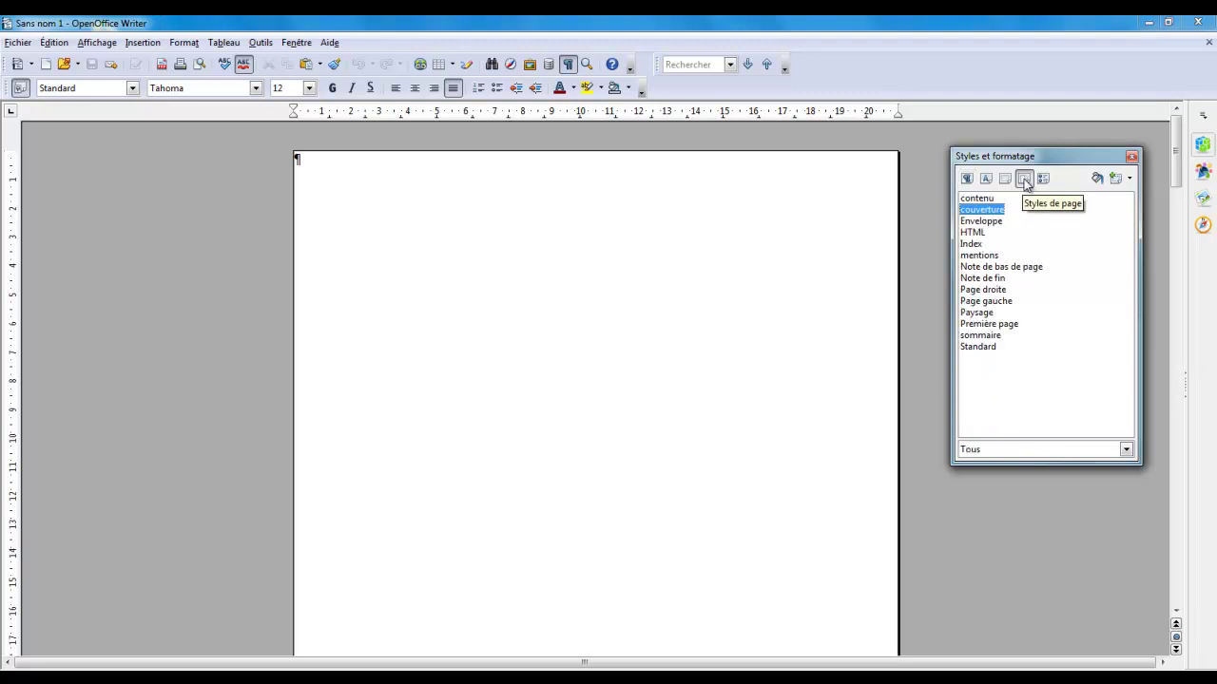
left_click(935, 413)
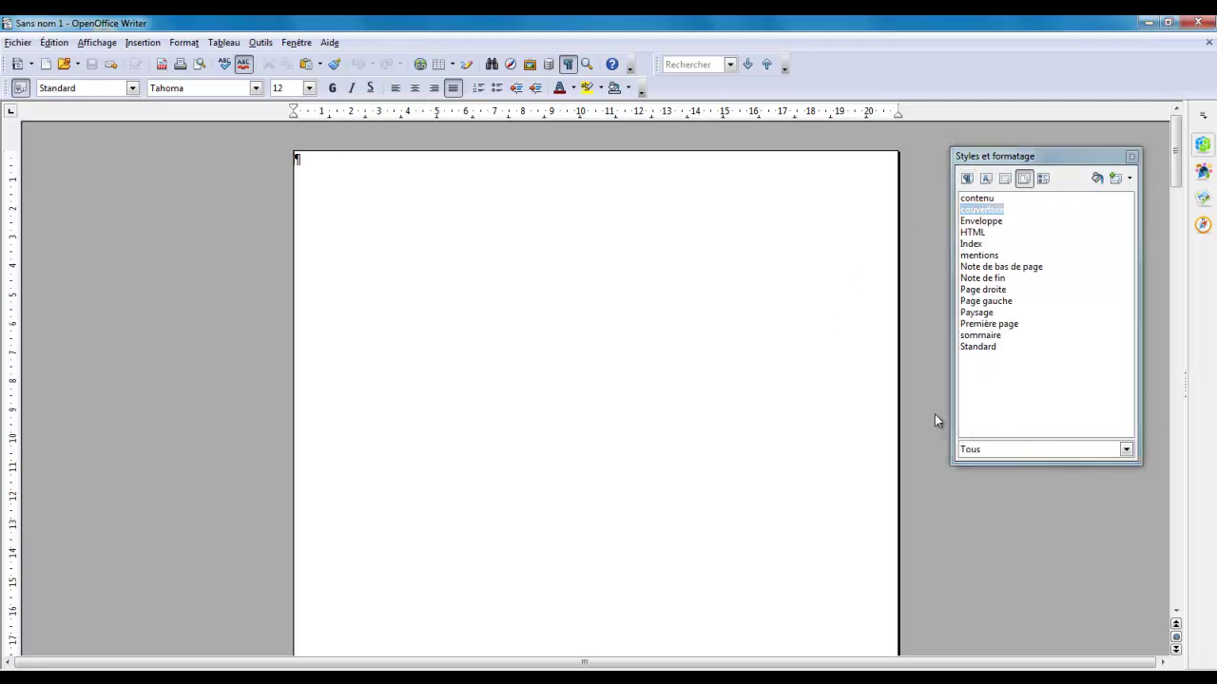
scroll(934, 413, "down", 8)
scroll(934, 414, "down", 6)
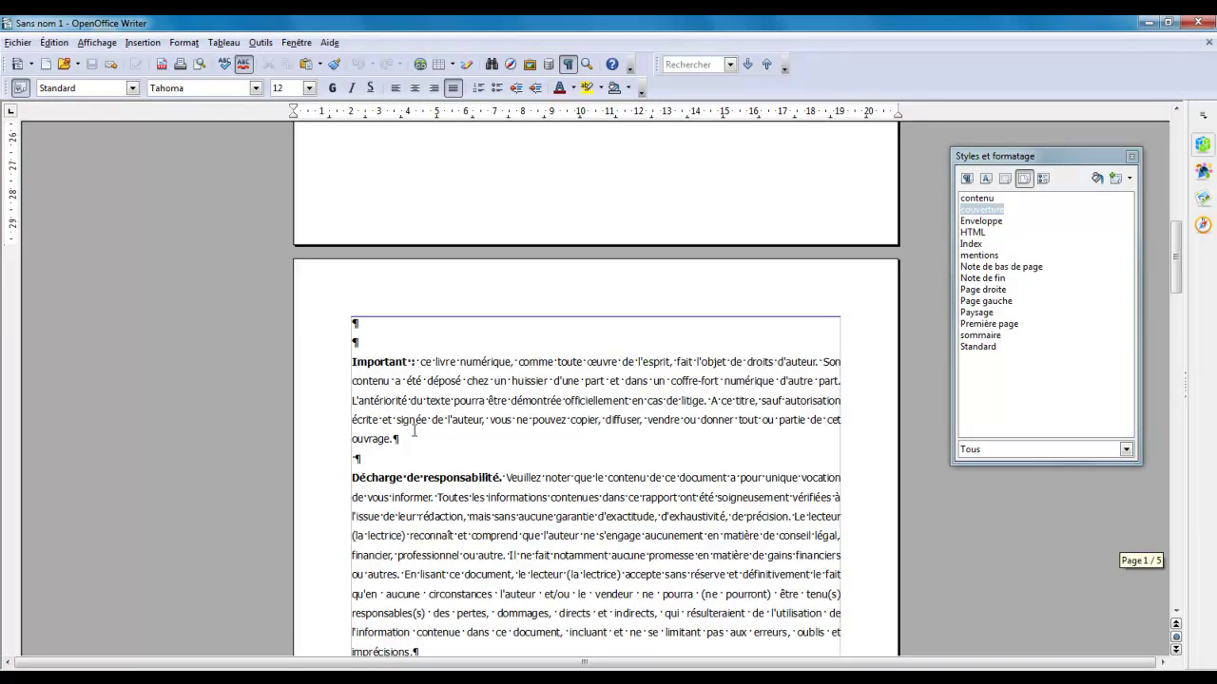
scroll(741, 450, "down", 3)
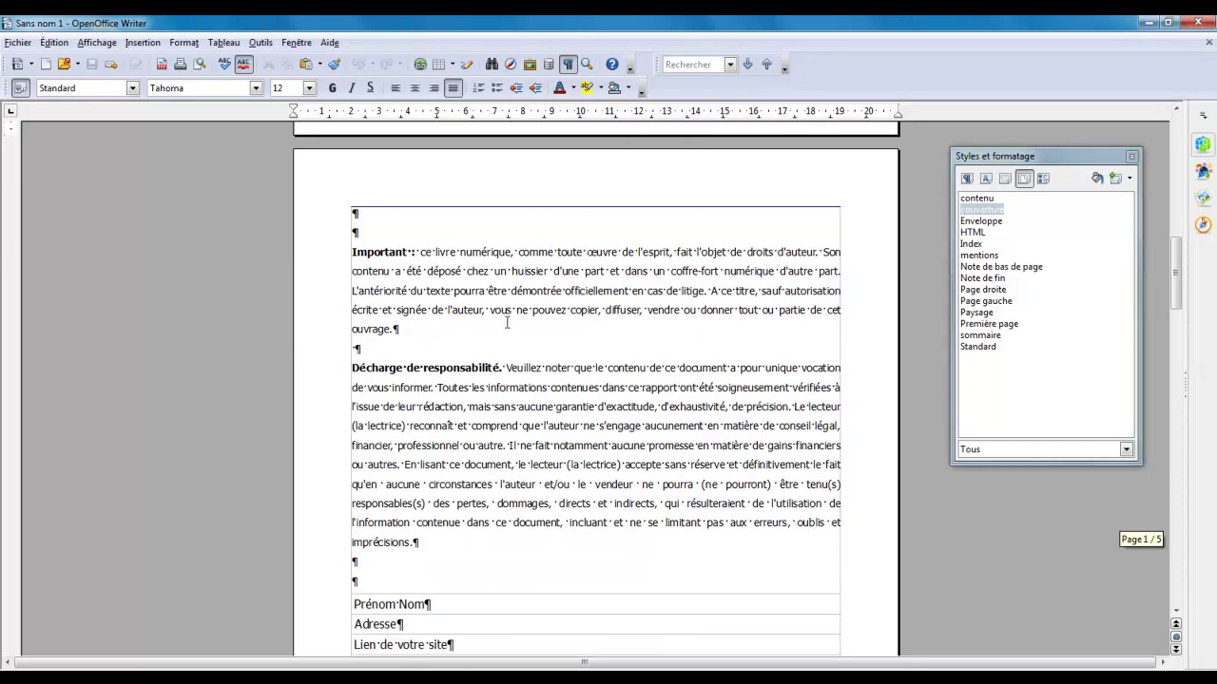
scroll(652, 489, "down", 18)
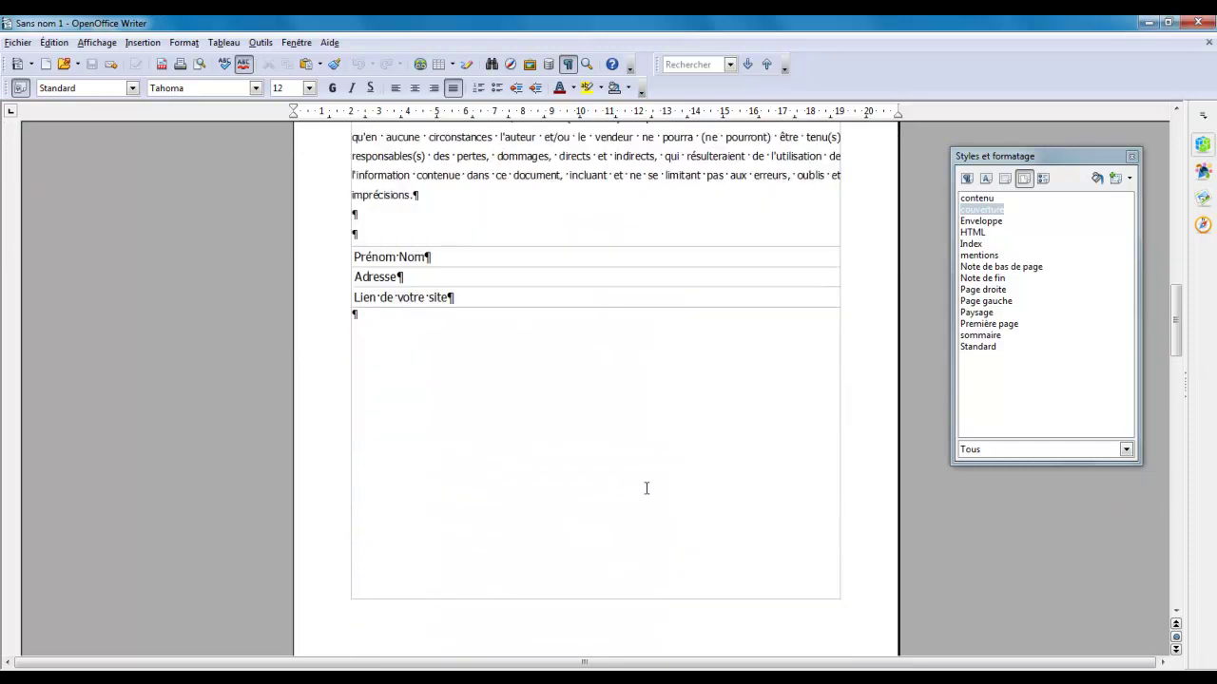
left_click(541, 412)
scroll(703, 459, "down", 18)
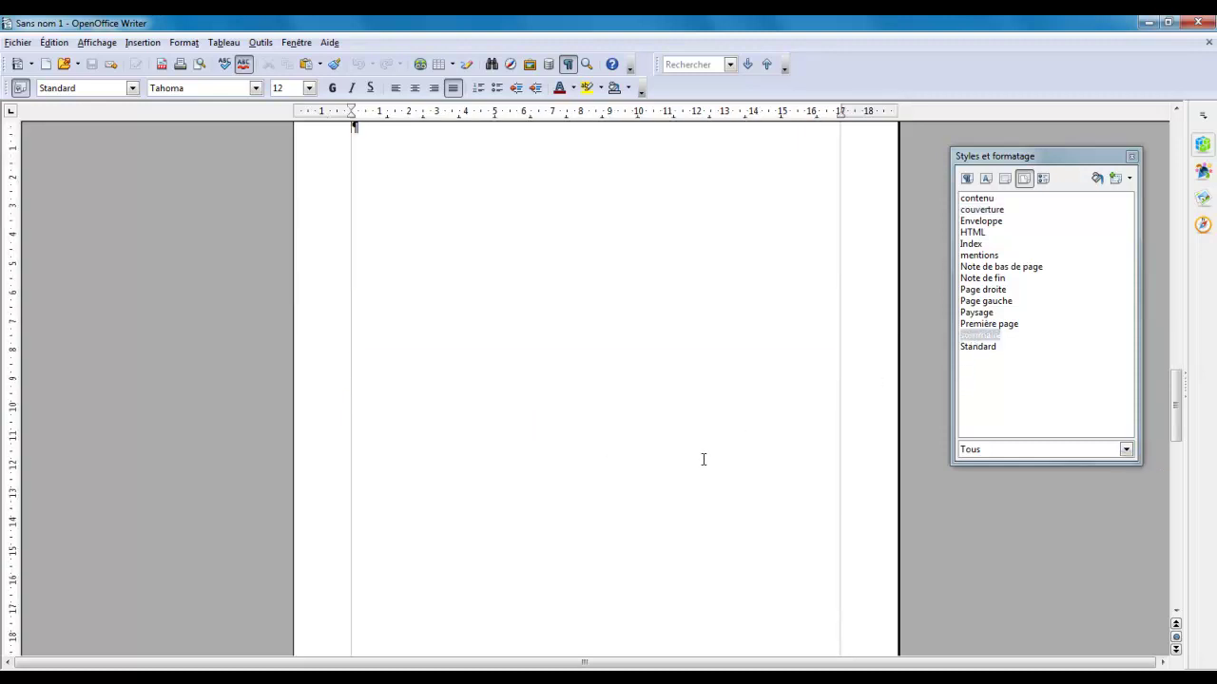
scroll(593, 548, "down", 3)
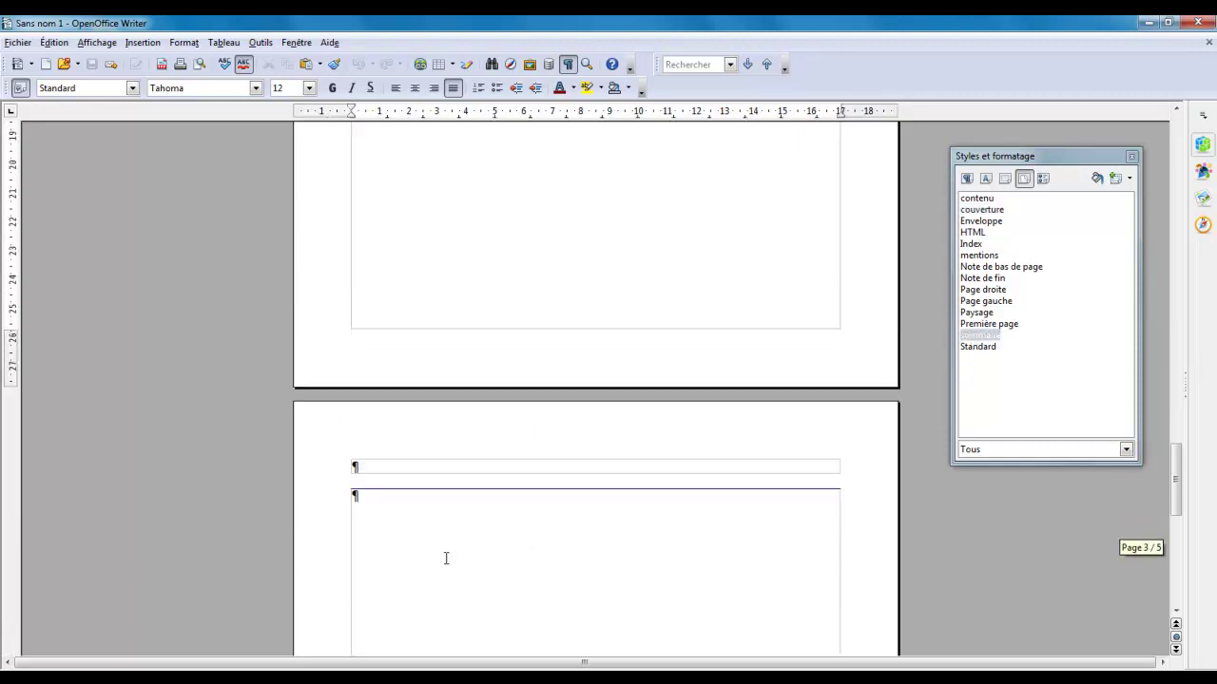
left_click(430, 499)
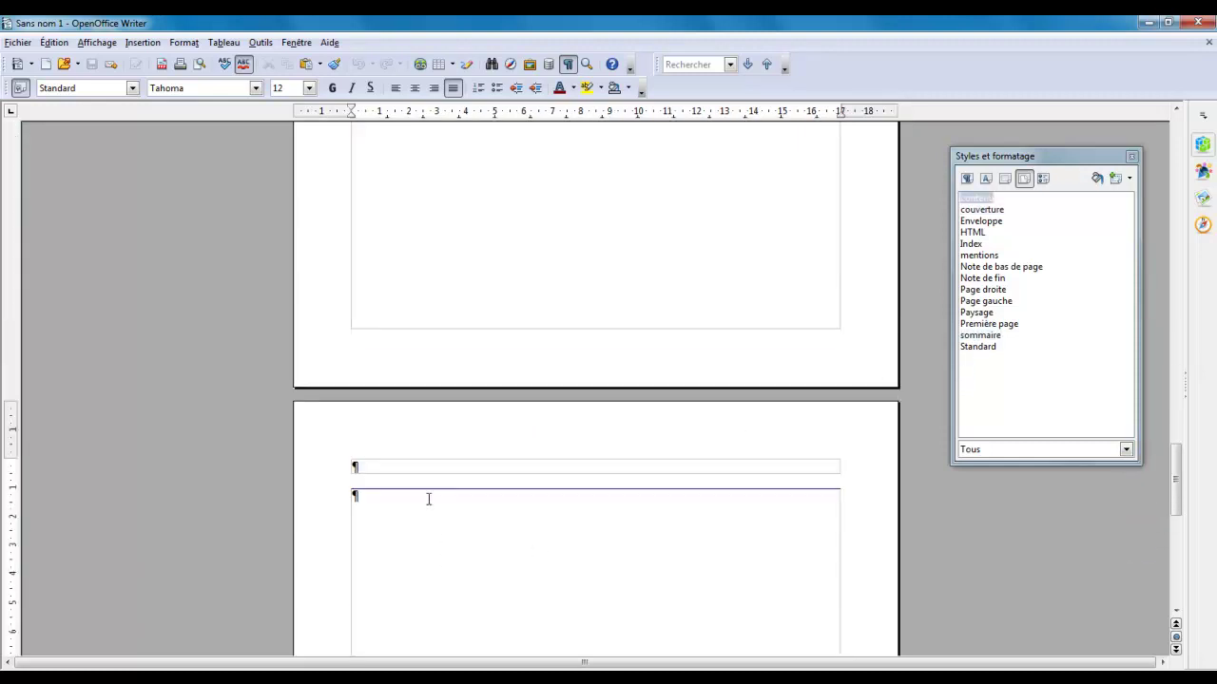
Modify the En-tête paragraph style of the content page's header to use bold (Gras) at 10,5 pt.
left_click(378, 466)
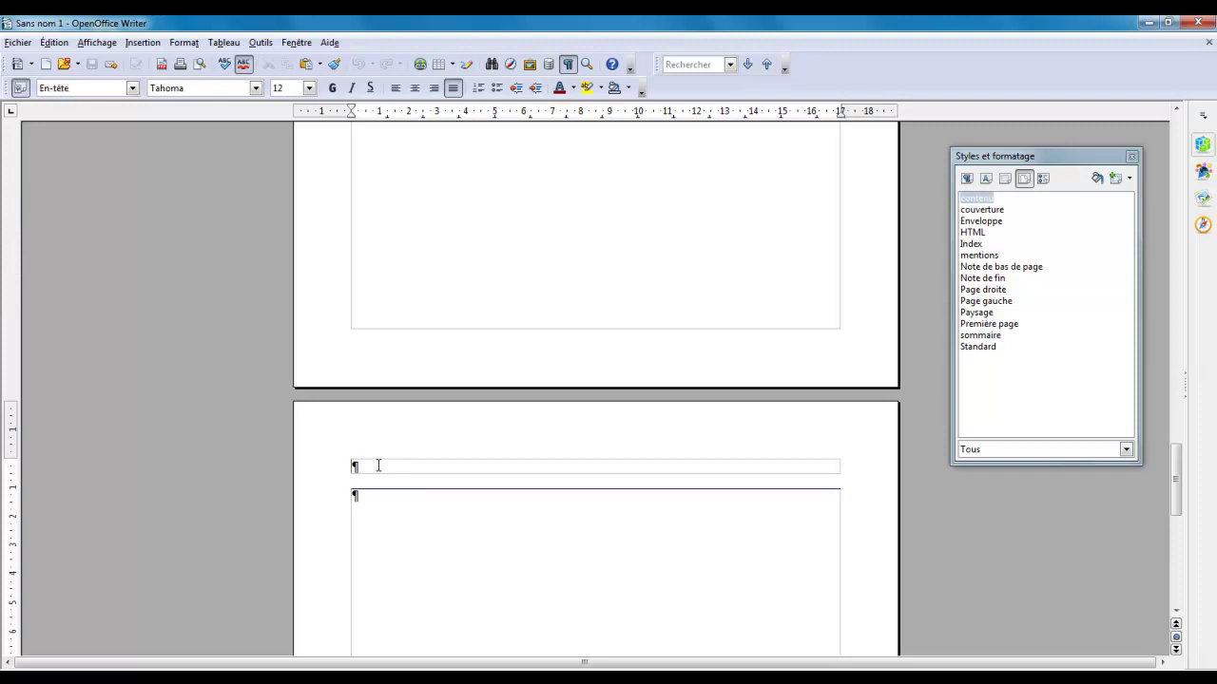
left_click(967, 178)
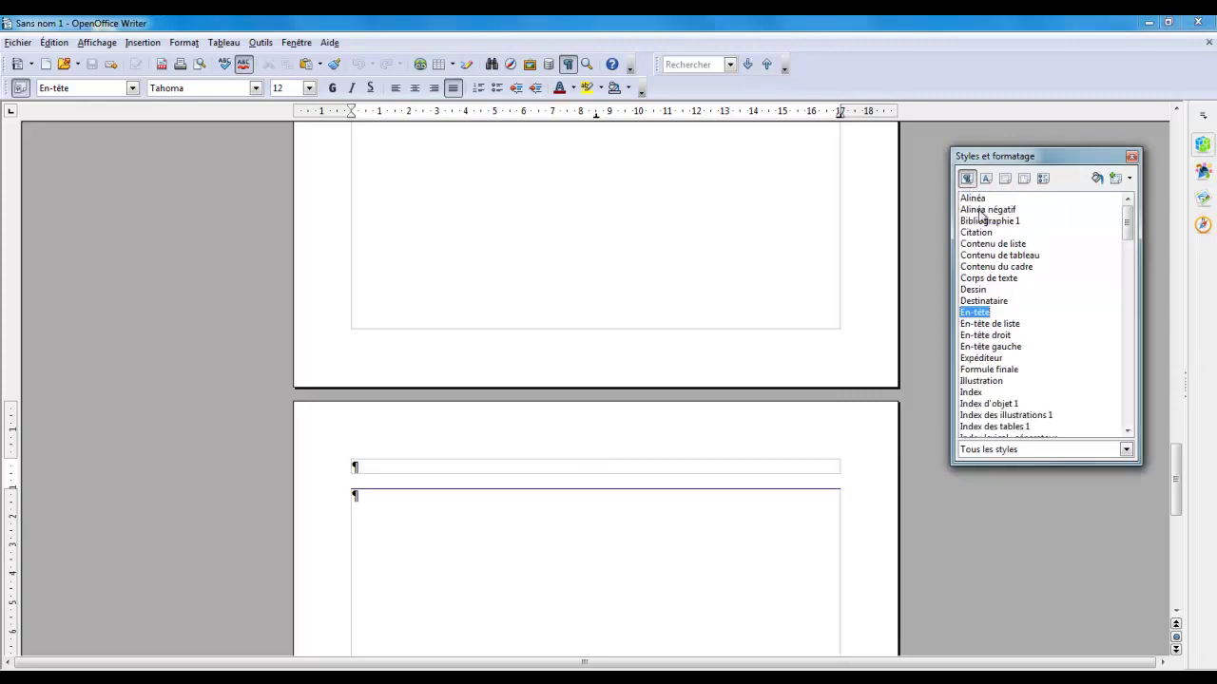
right_click(979, 322)
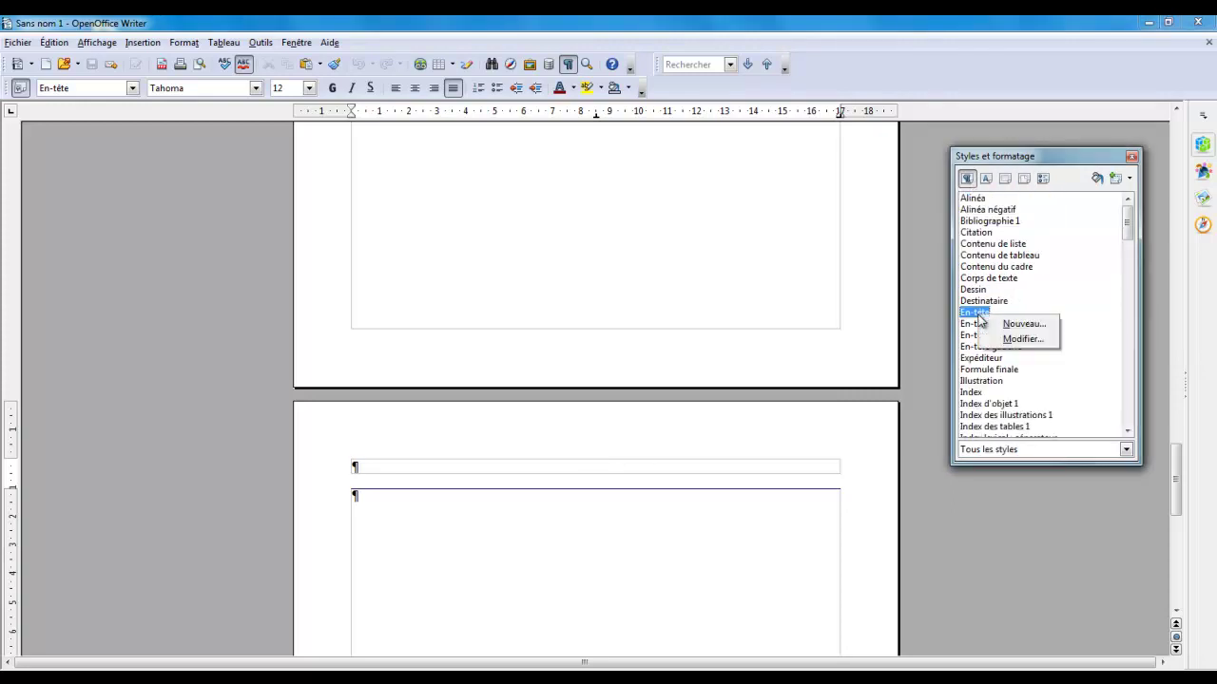
left_click(1023, 339)
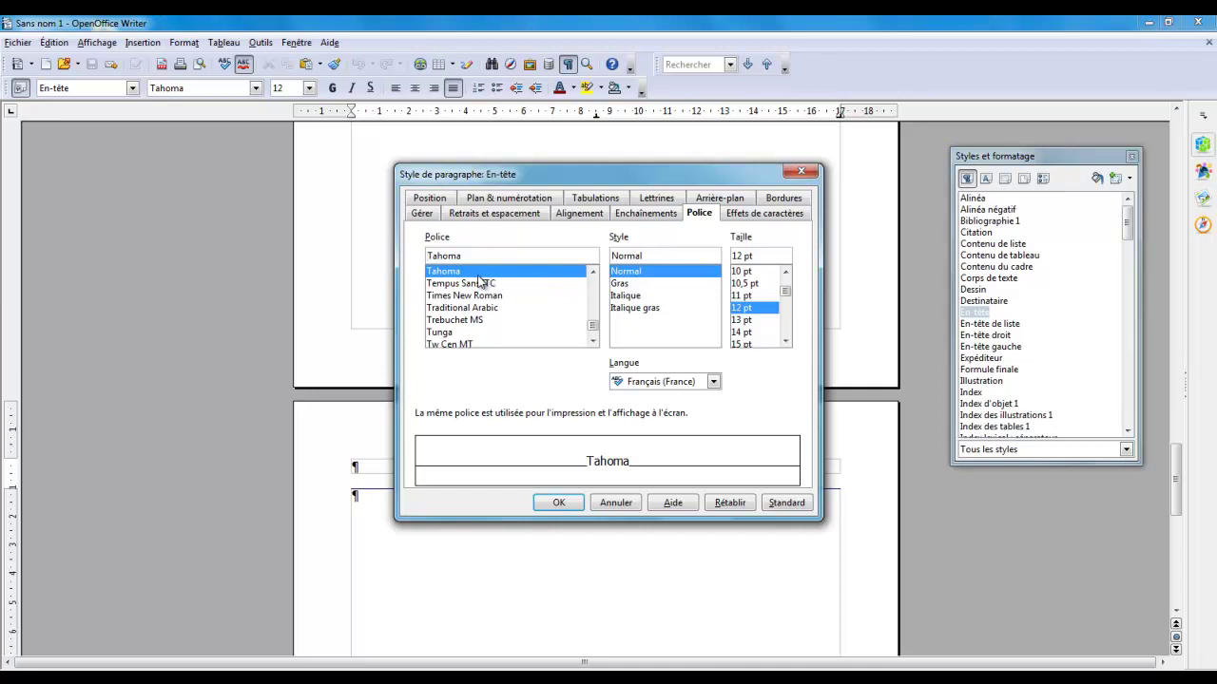
left_click(745, 284)
left_click(635, 285)
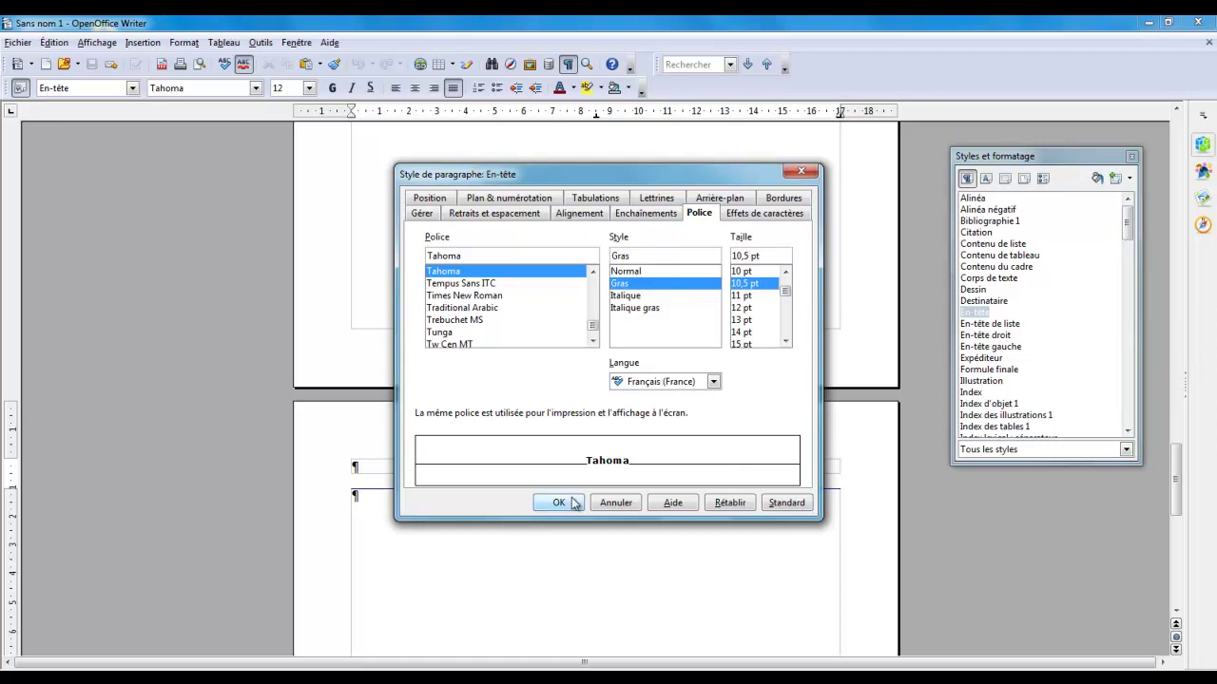
Replace all tab stops of the En-tête style with one right-aligned tab at 16,50 cm and apply the style changes.
left_click(599, 198)
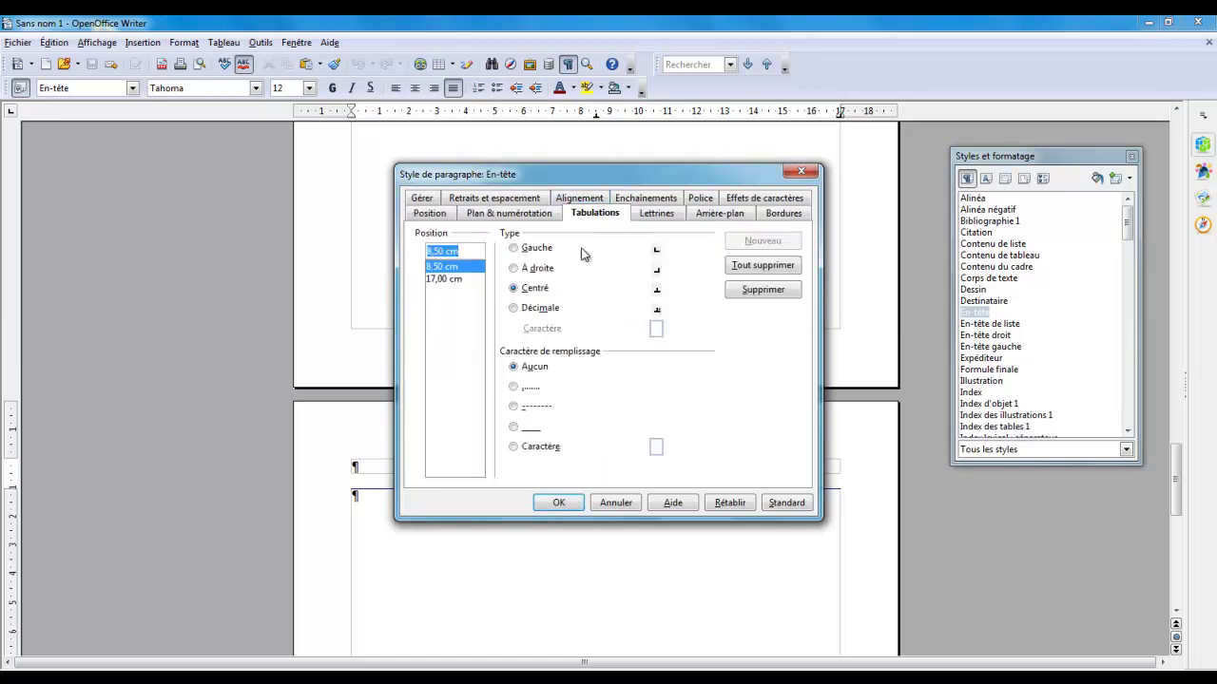
left_click(772, 266)
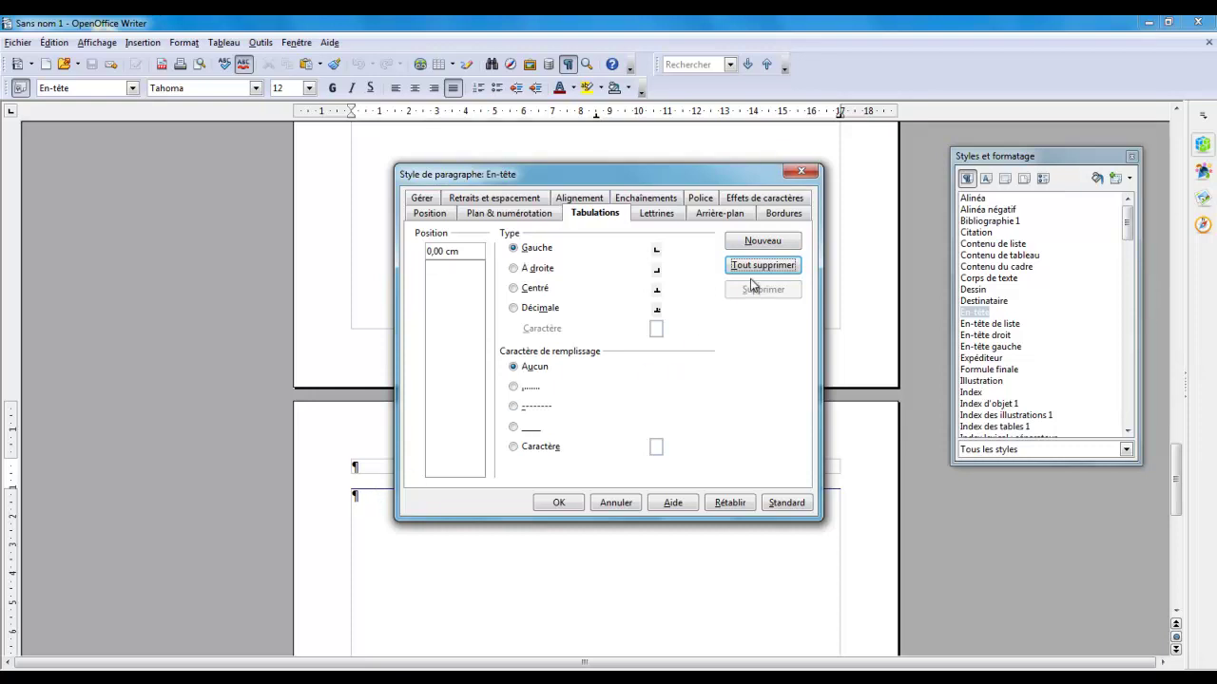
left_click(514, 269)
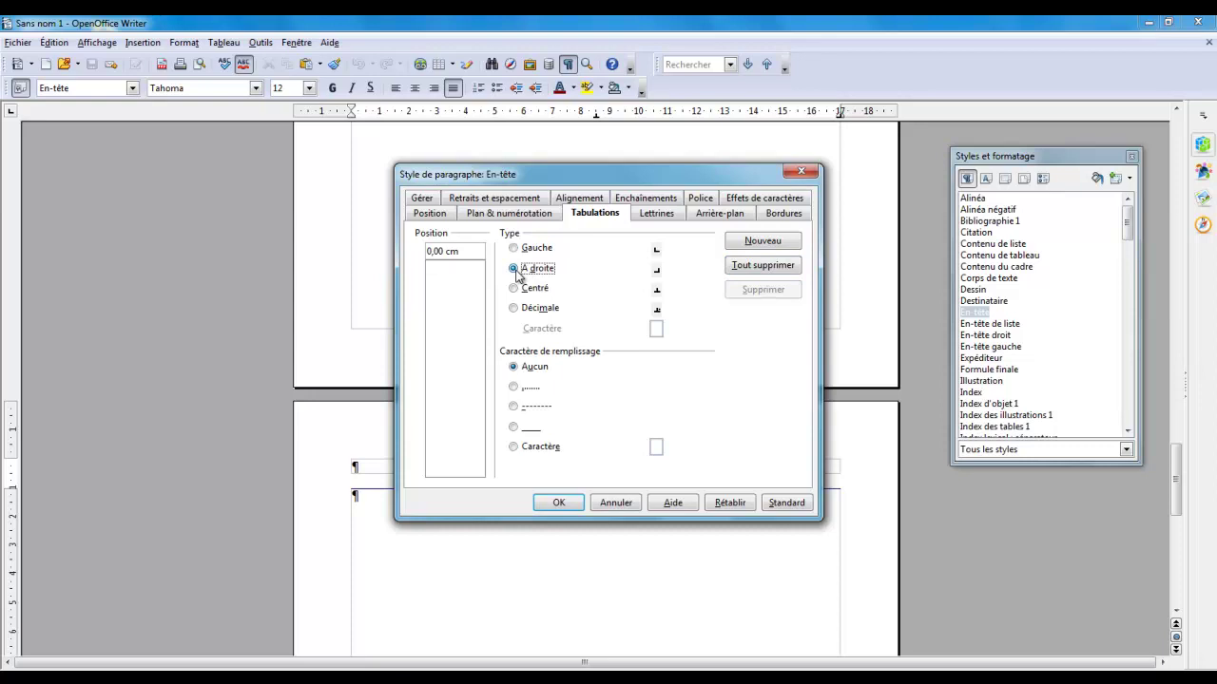
left_click_drag(464, 252, 424, 253)
type("16,50")
left_click(561, 504)
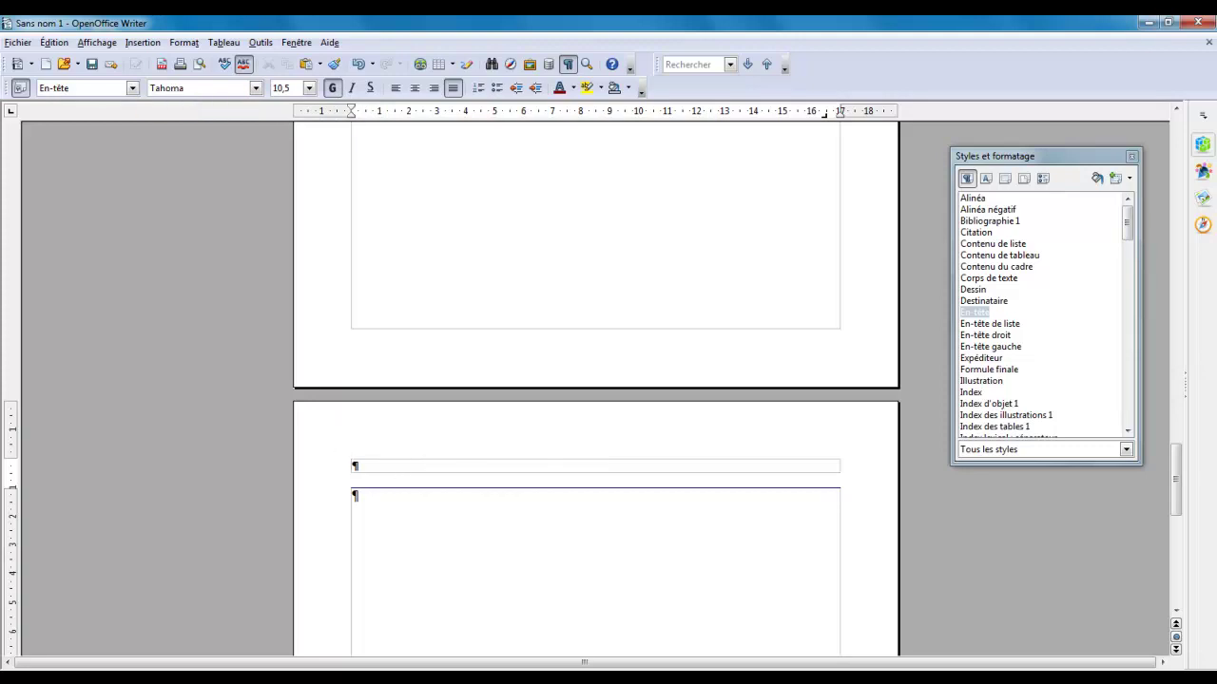
Enter "Le titre de mon livre" in the header and insert a page number field at the right-aligned tab stop.
type("Le titre de mon livre")
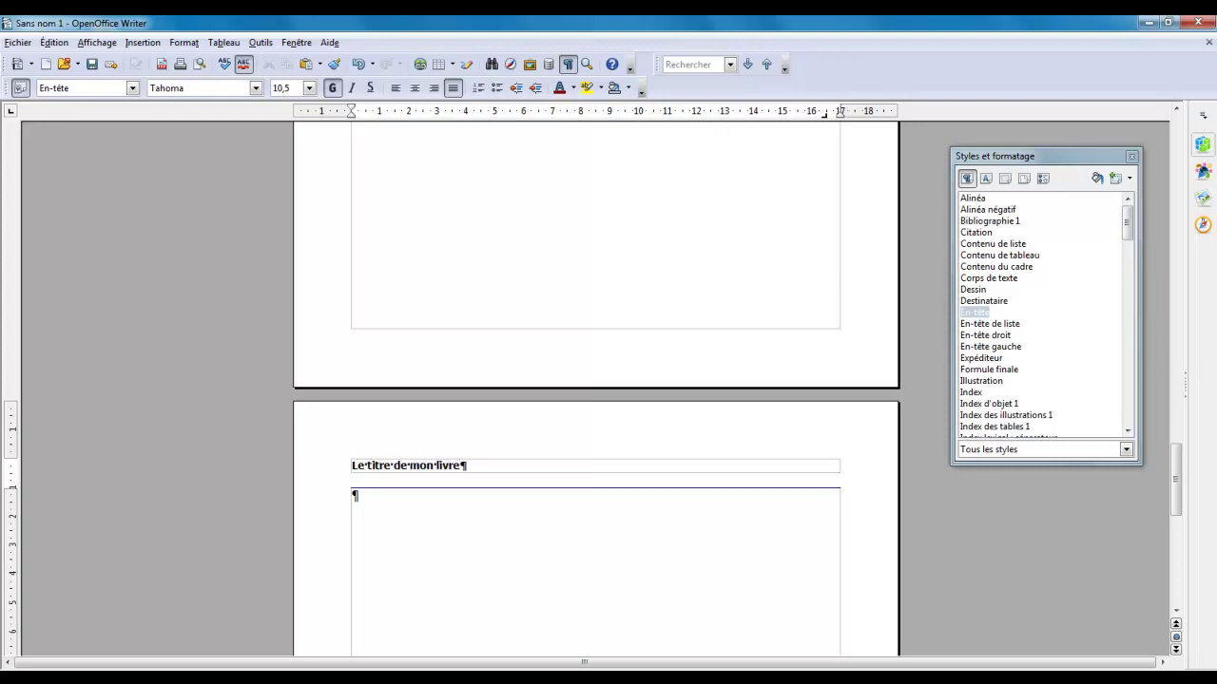
key("Tab")
left_click(149, 46)
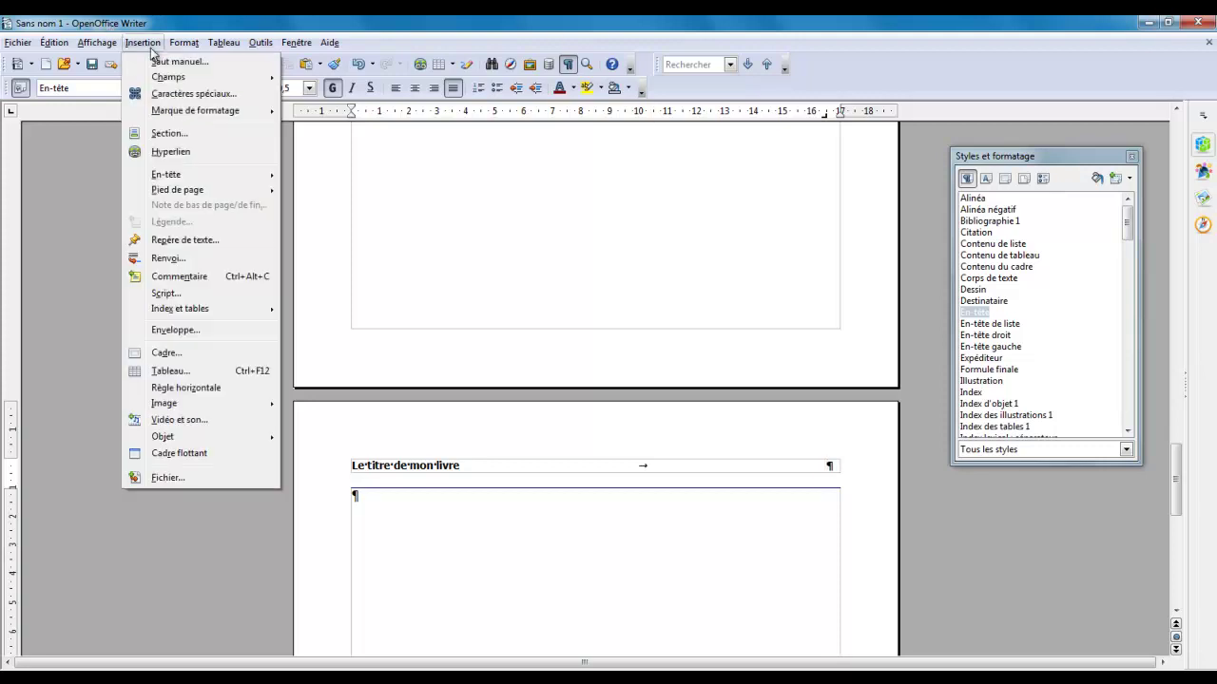
mouse_move(169, 80)
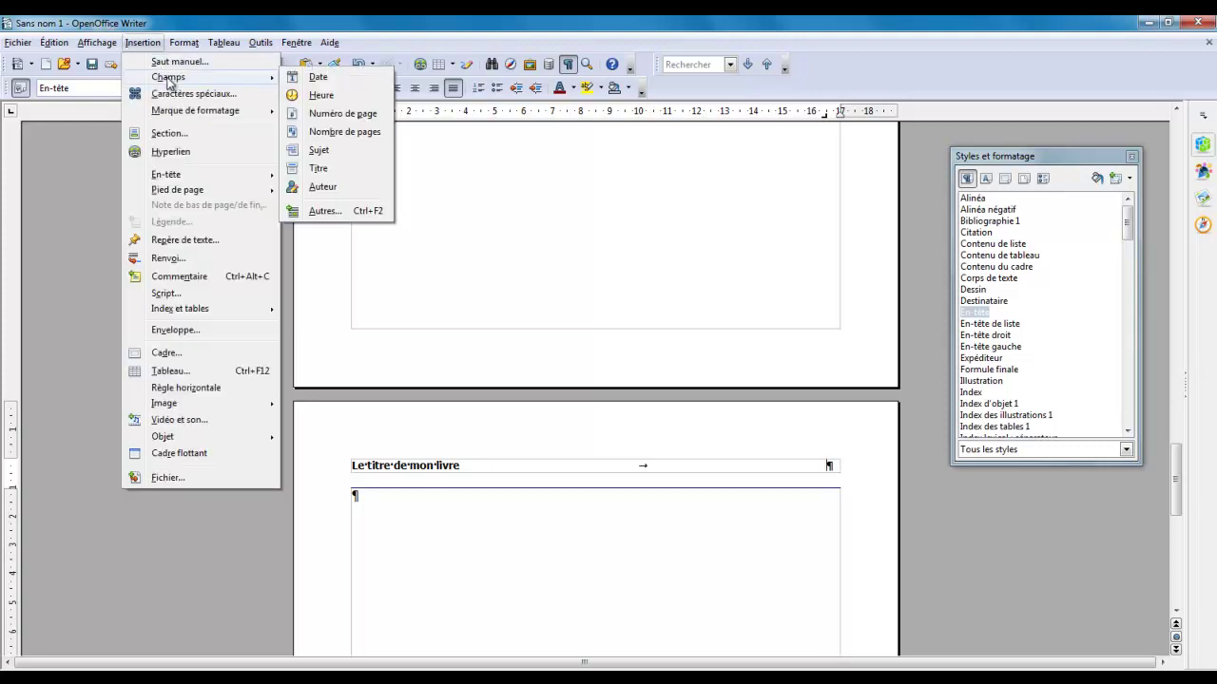
left_click(336, 115)
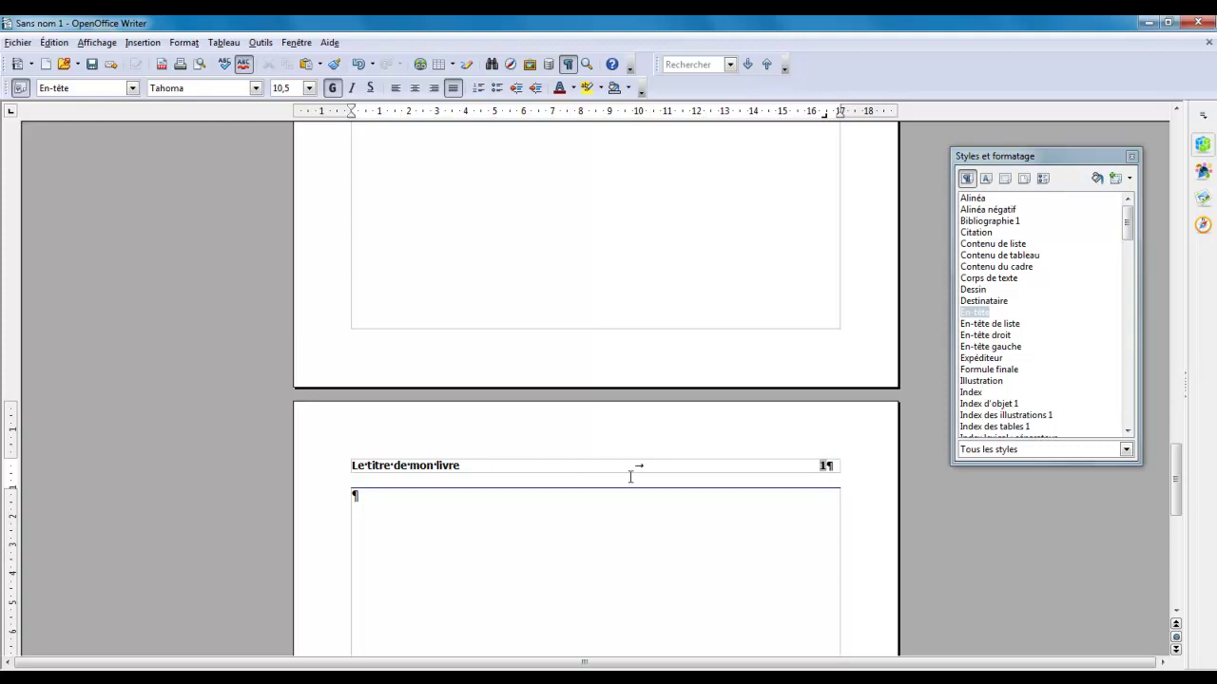
Modify the Pied de page paragraph style of the content page's footer, replacing all its tab stops with one right-aligned tab at 16,50 cm.
scroll(662, 530, "down", 10)
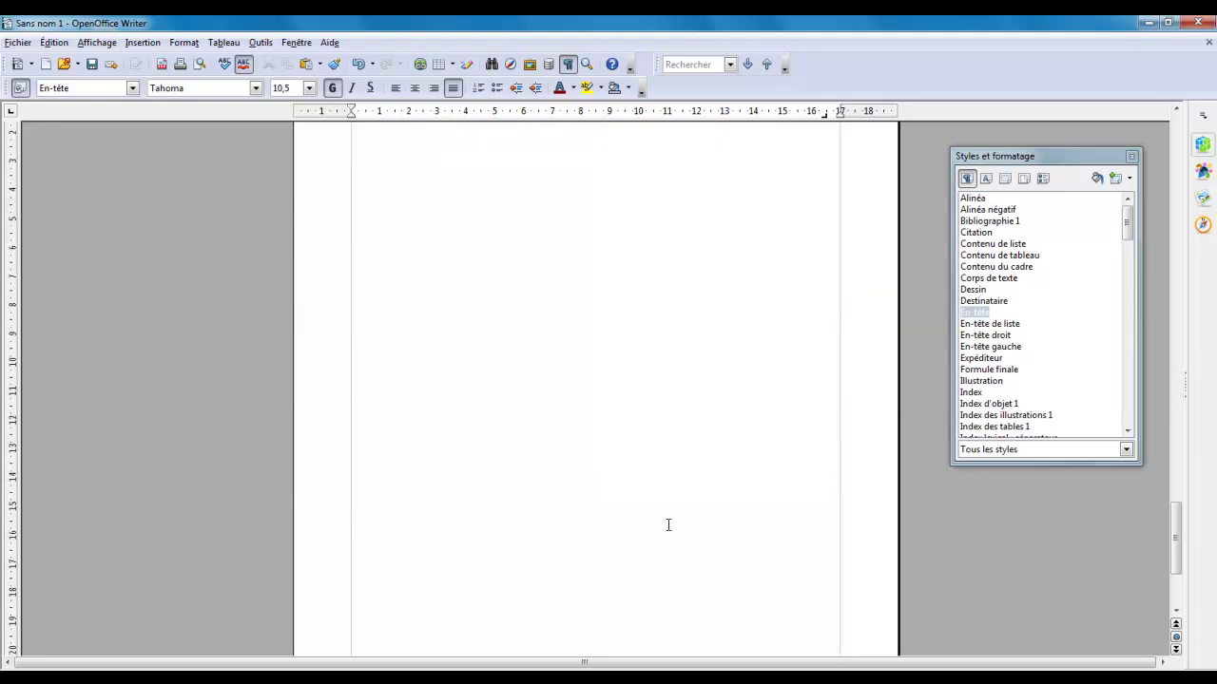
left_click(456, 564)
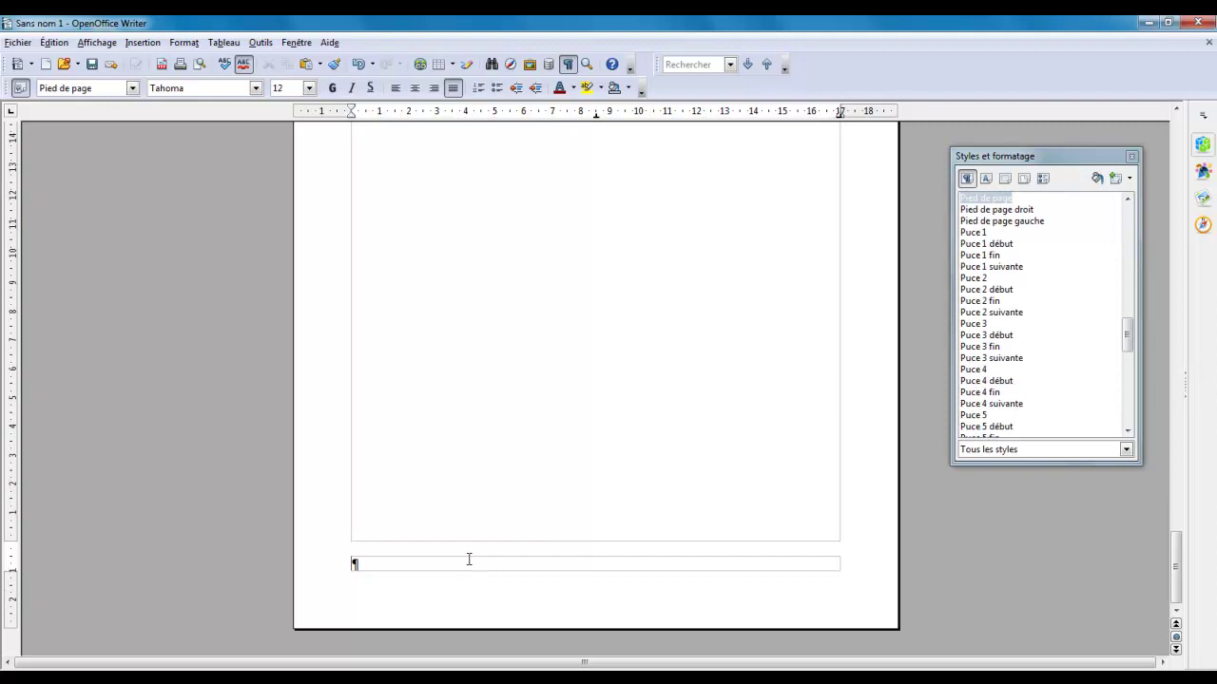
left_click(983, 201)
right_click(982, 204)
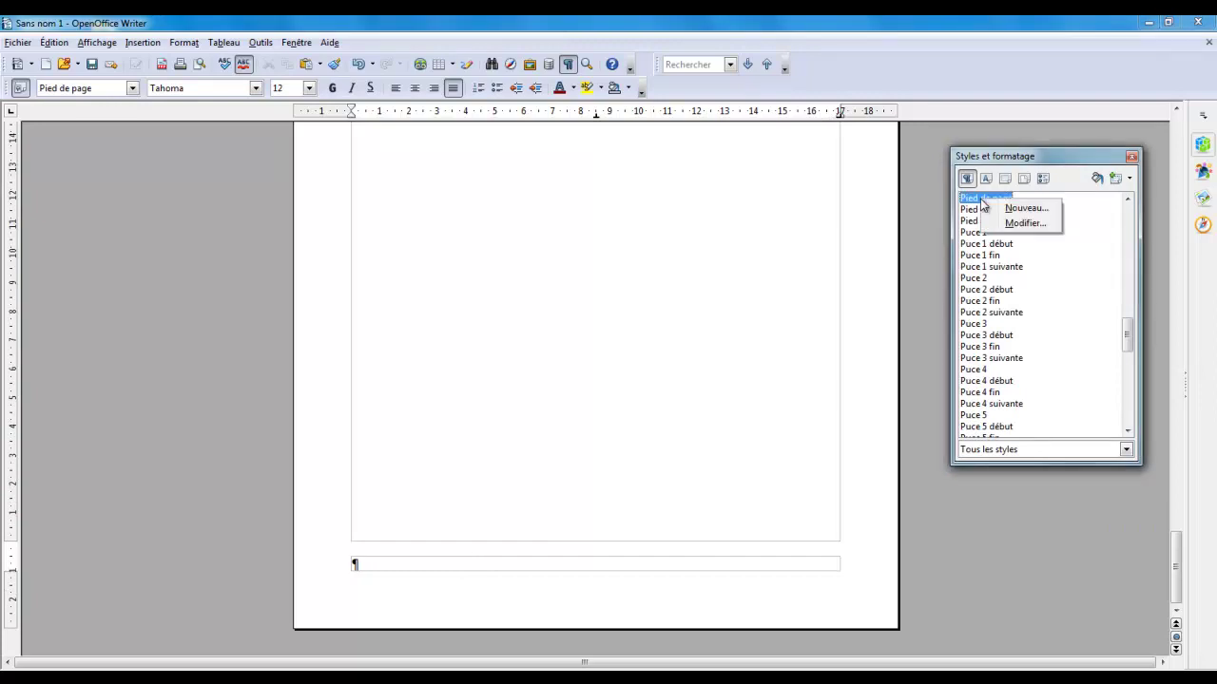
left_click(1009, 223)
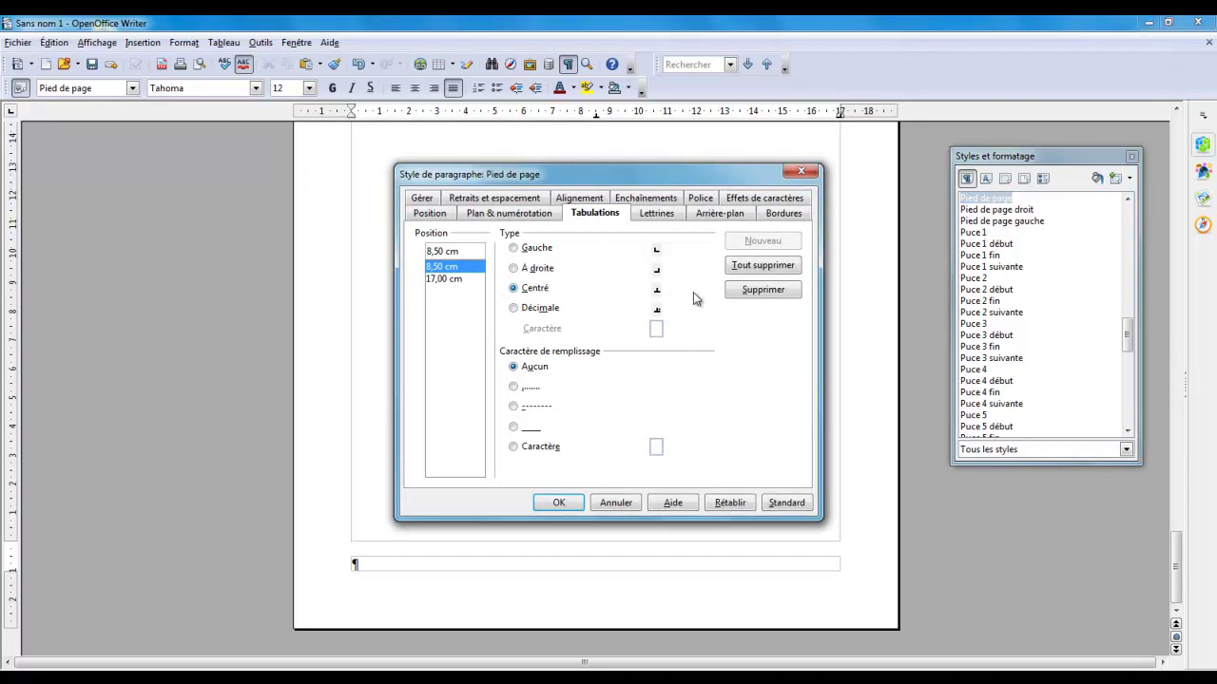
left_click(768, 265)
left_click(431, 256)
type("16")
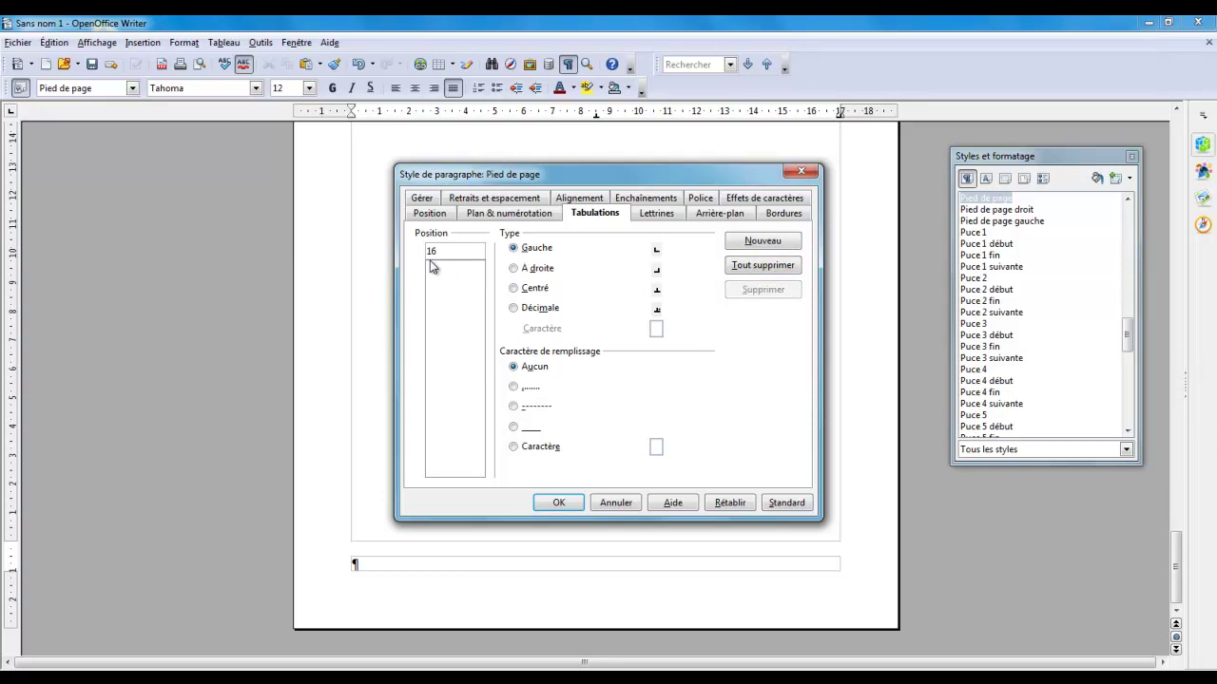
type(",50")
left_click(537, 272)
Set the Pied de page style's font to bold (Gras) at 10,5 pt and apply the style changes.
left_click(701, 198)
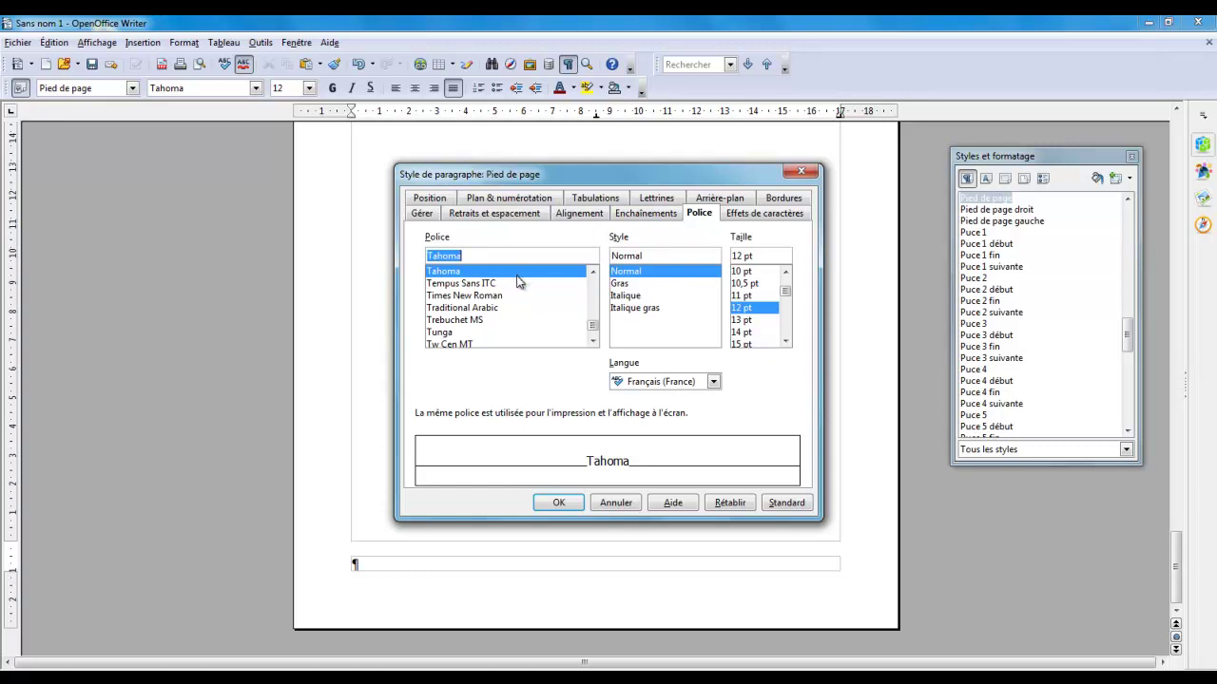
left_click(646, 283)
left_click(746, 283)
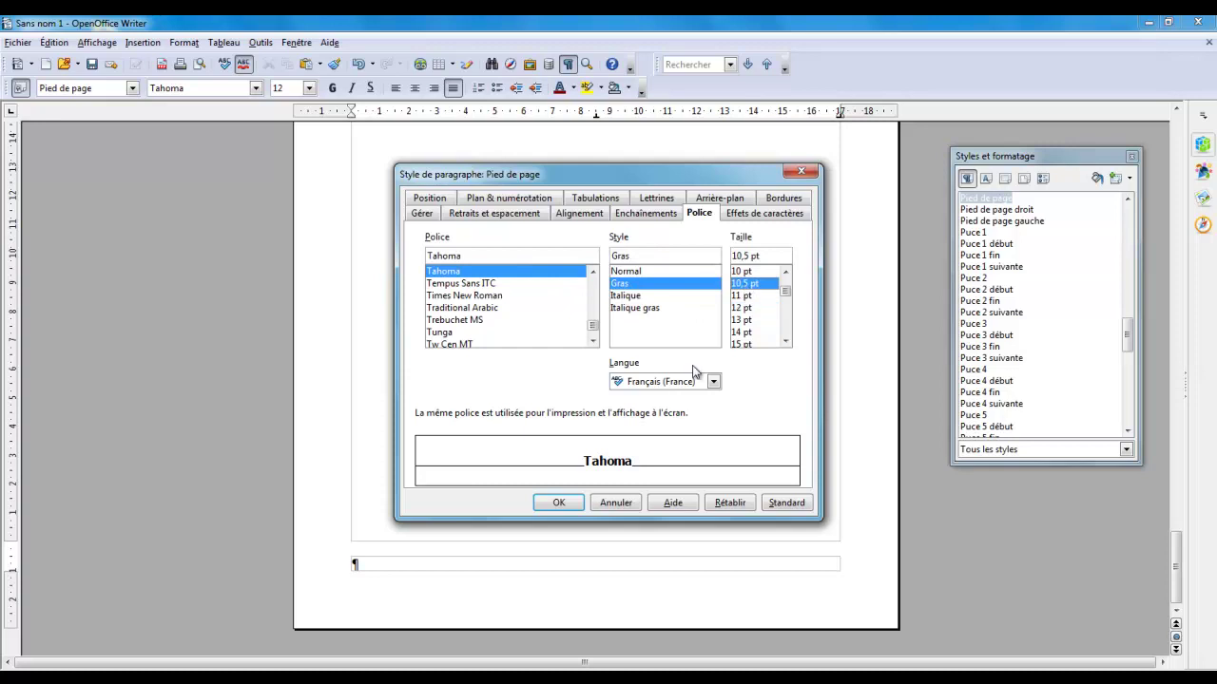
left_click(559, 503)
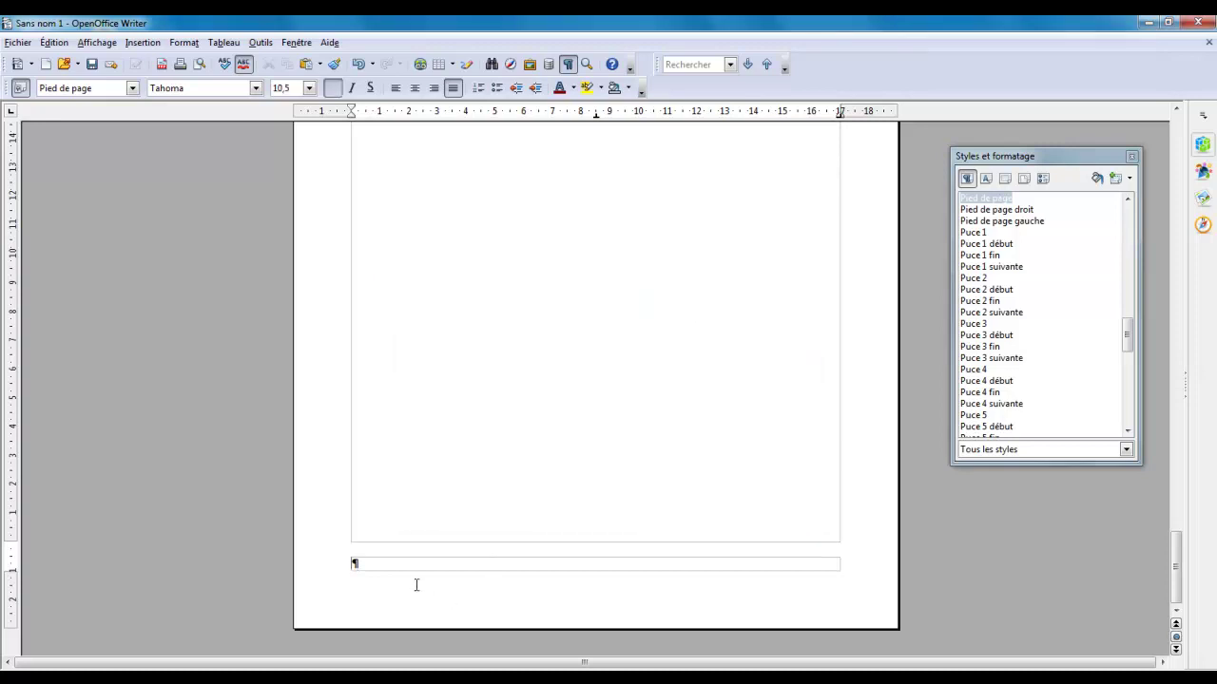
Enter "Copyright 2014 - Prénom et Nom" in the content page's footer.
type("Copyright 204")
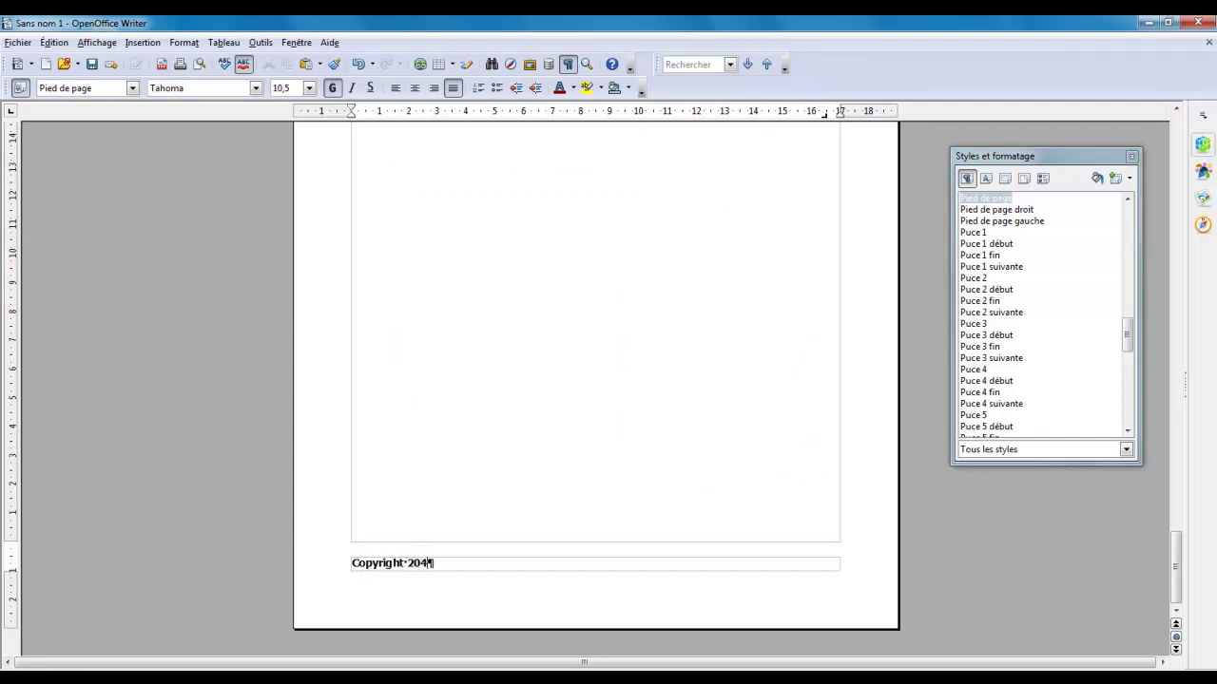
key("BackSpace")
type("14")
type(" - ")
type("Prénom et No")
type("m")
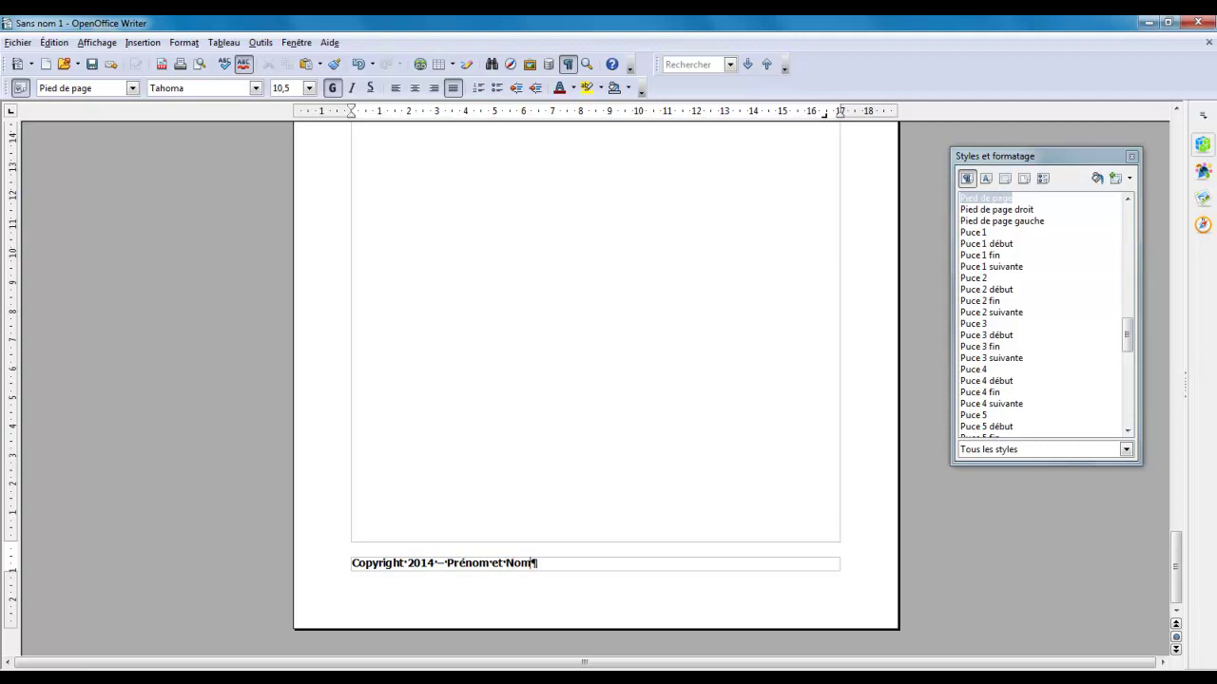
key("Tab")
left_click(419, 65)
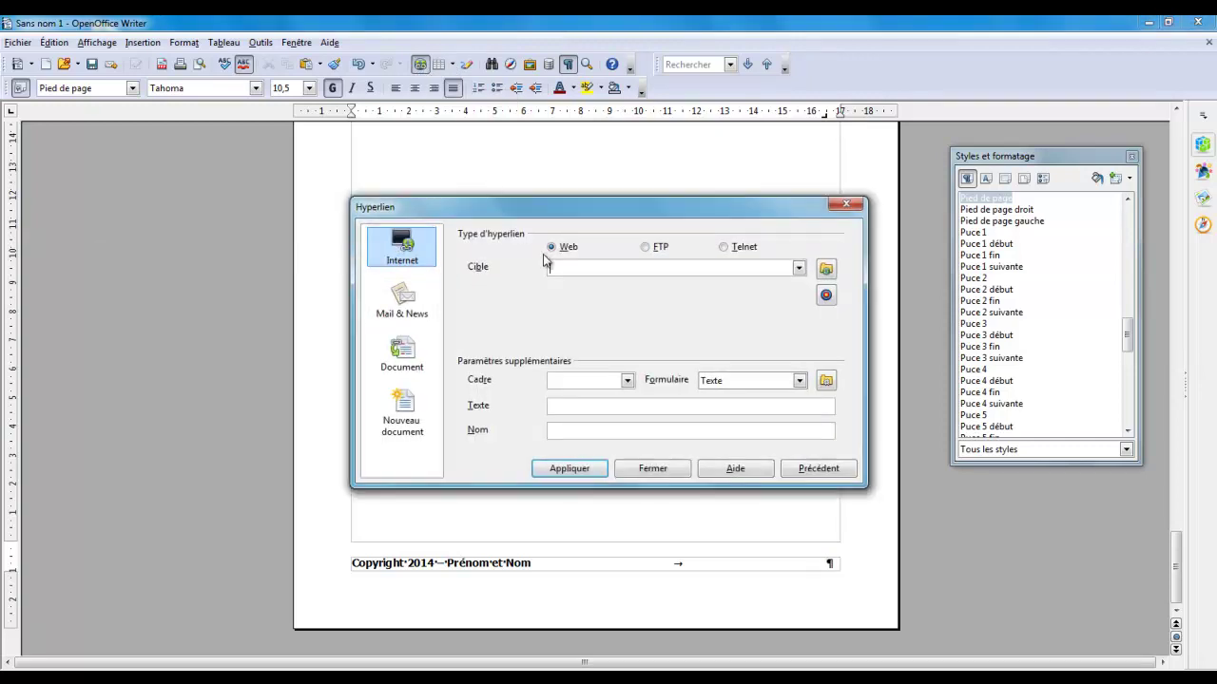
type("http://www")
type(".cyberentraide.com")
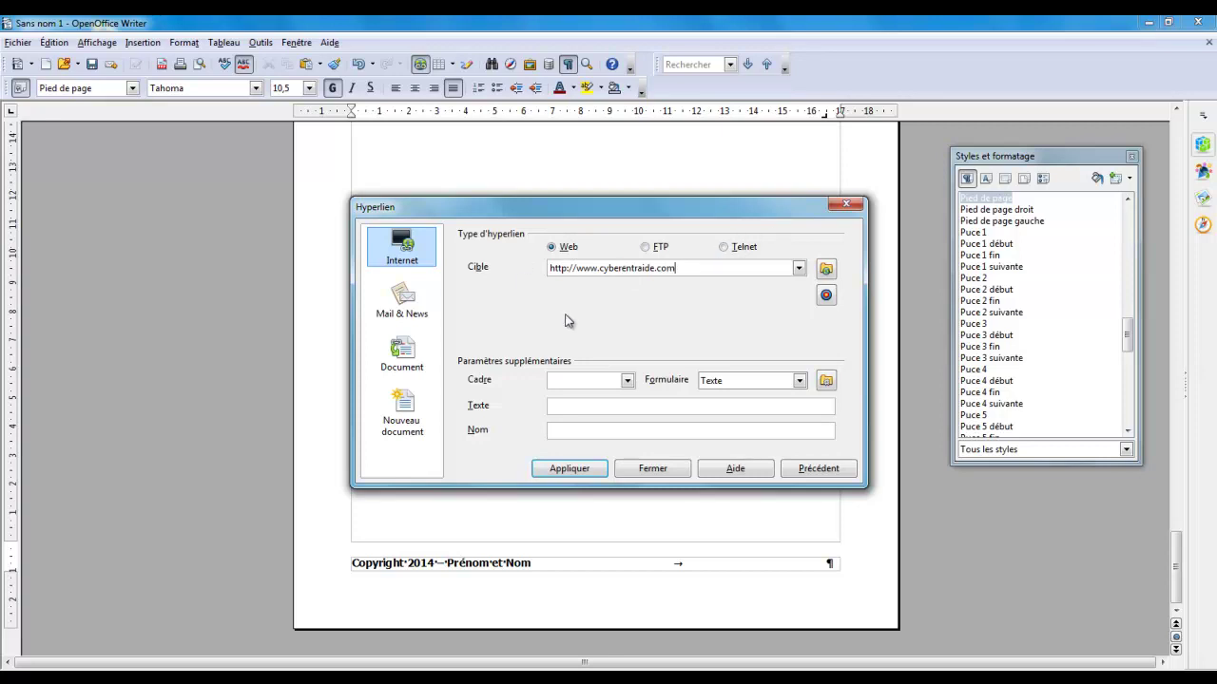
Set the hyperlink's display text to "Venez visiter mon blog" and insert the link in the footer.
left_click(564, 404)
type("Cyber")
type("entraide")
type("Venez v")
type("isiter mon bl")
type("og")
key("Delete")
key("Delete")
key("Delete")
key("Delete")
key("Delete")
key("Delete")
key("Delete")
key("Delete")
key("Delete")
key("Delete")
key("Delete")
key("Delete")
left_click(582, 470)
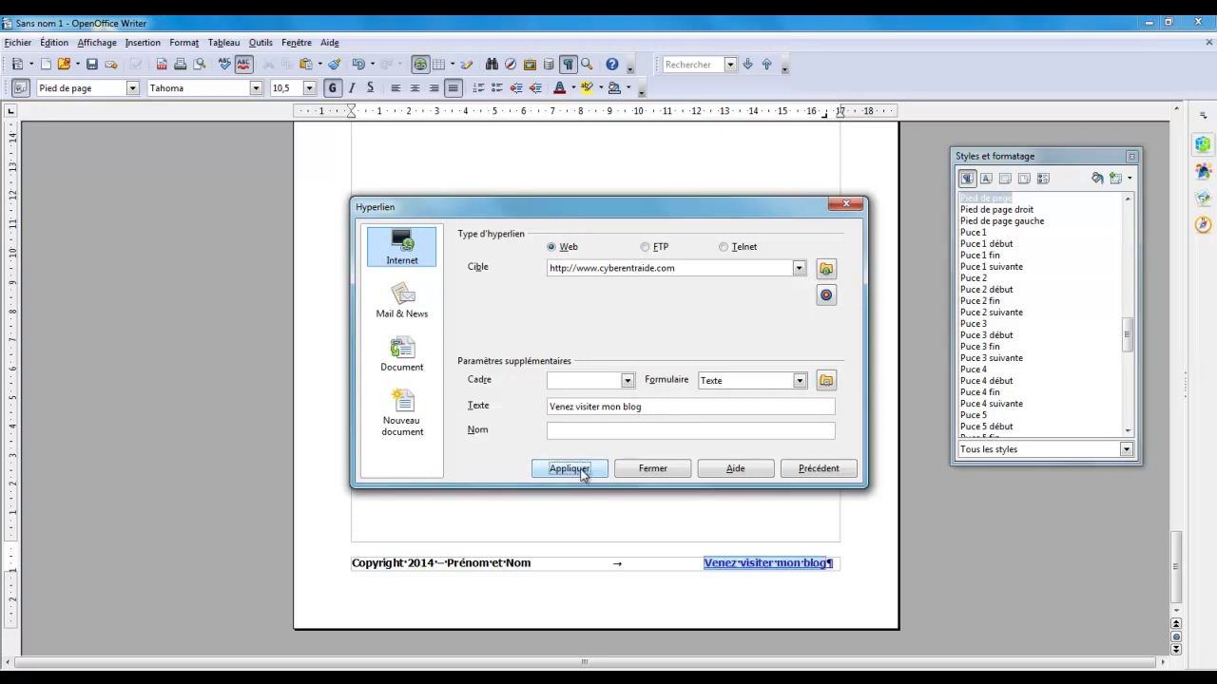
left_click(675, 470)
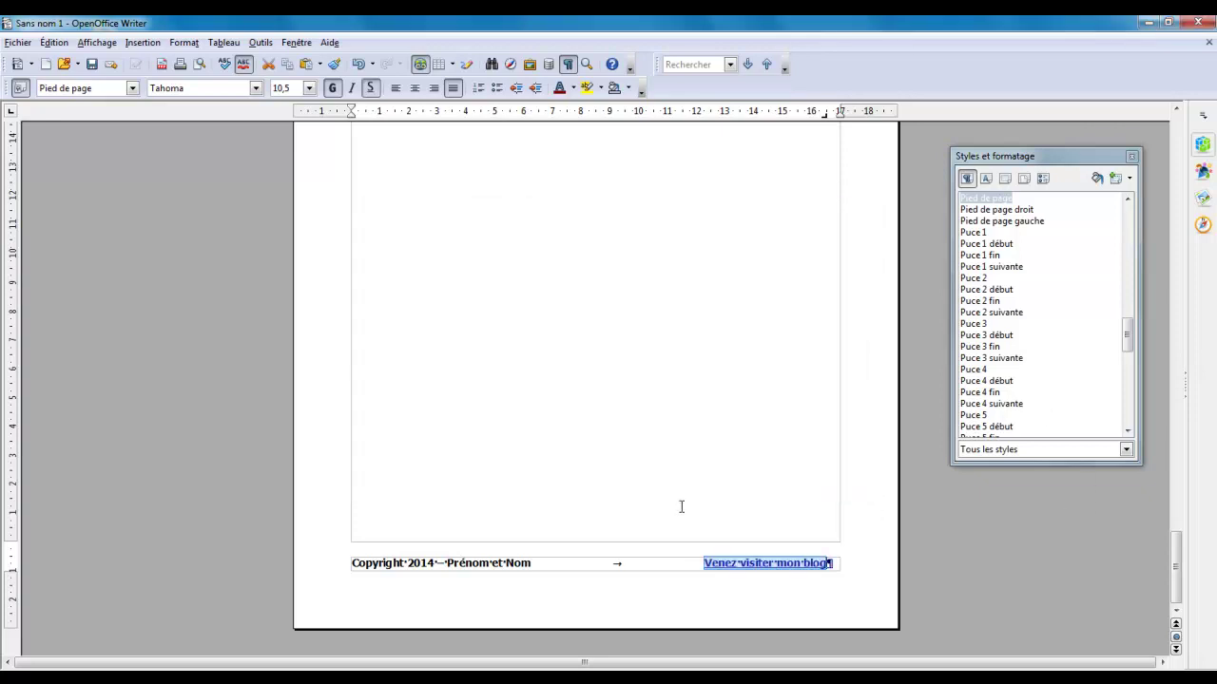
Insert the © special character followed by a space before "Copyright" in the footer.
left_click(356, 563)
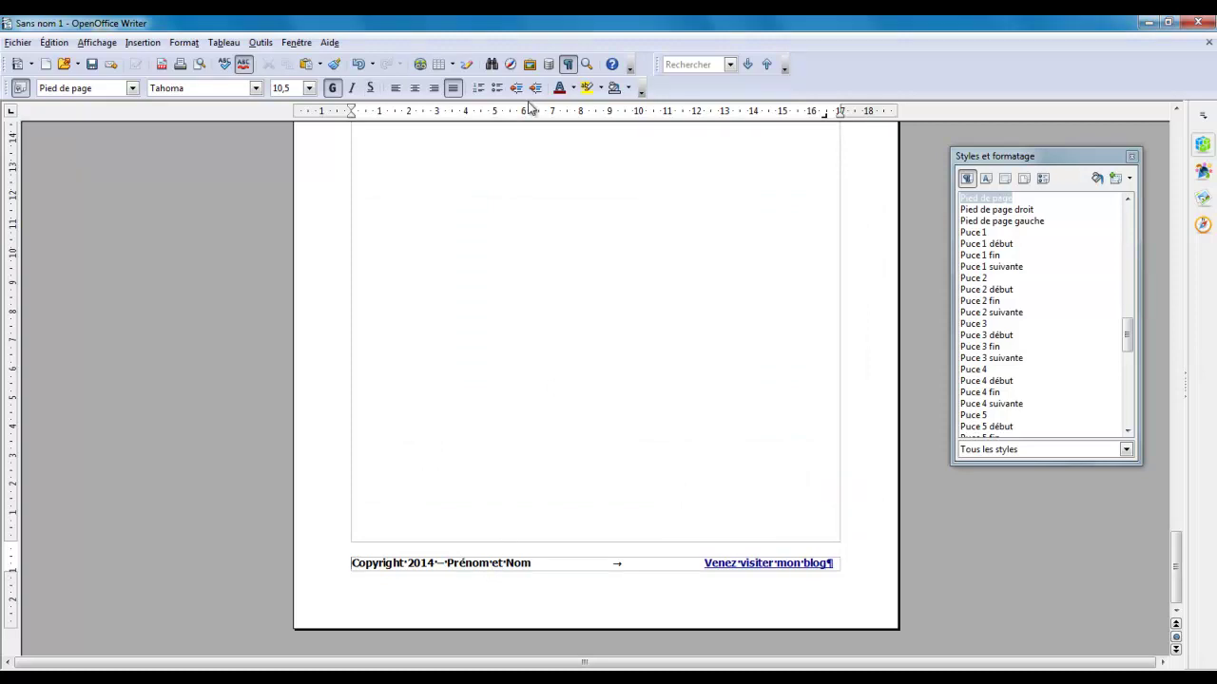
left_click(144, 44)
left_click(160, 93)
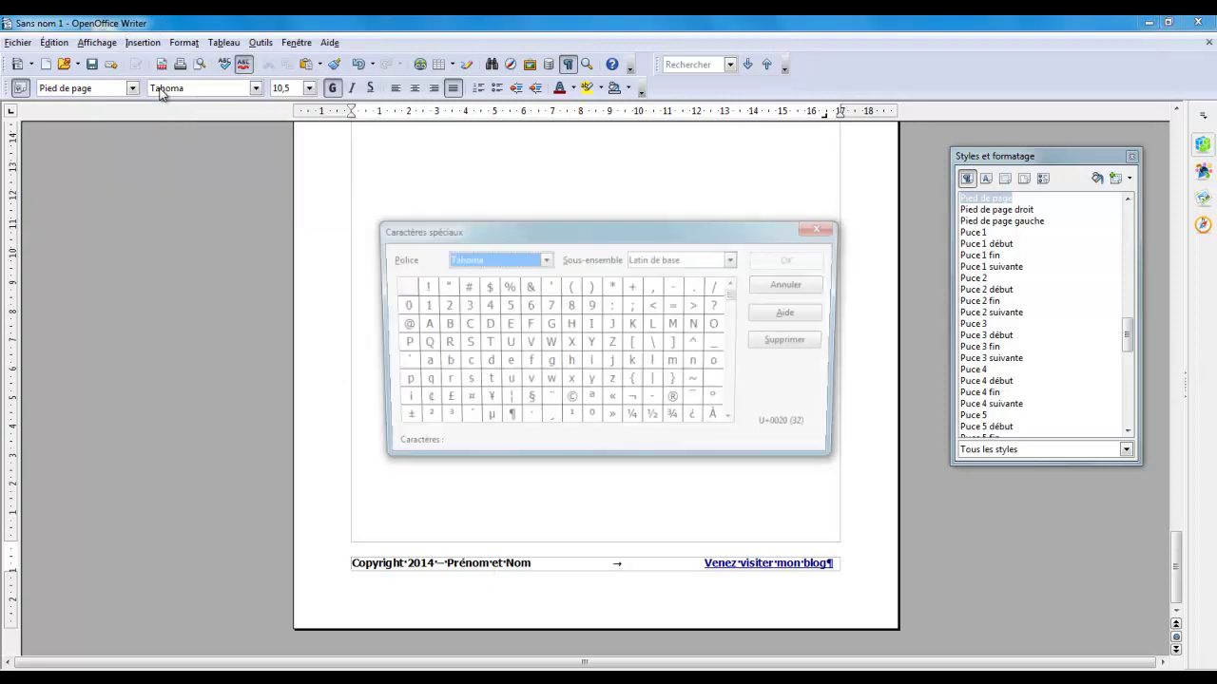
double_click(571, 410)
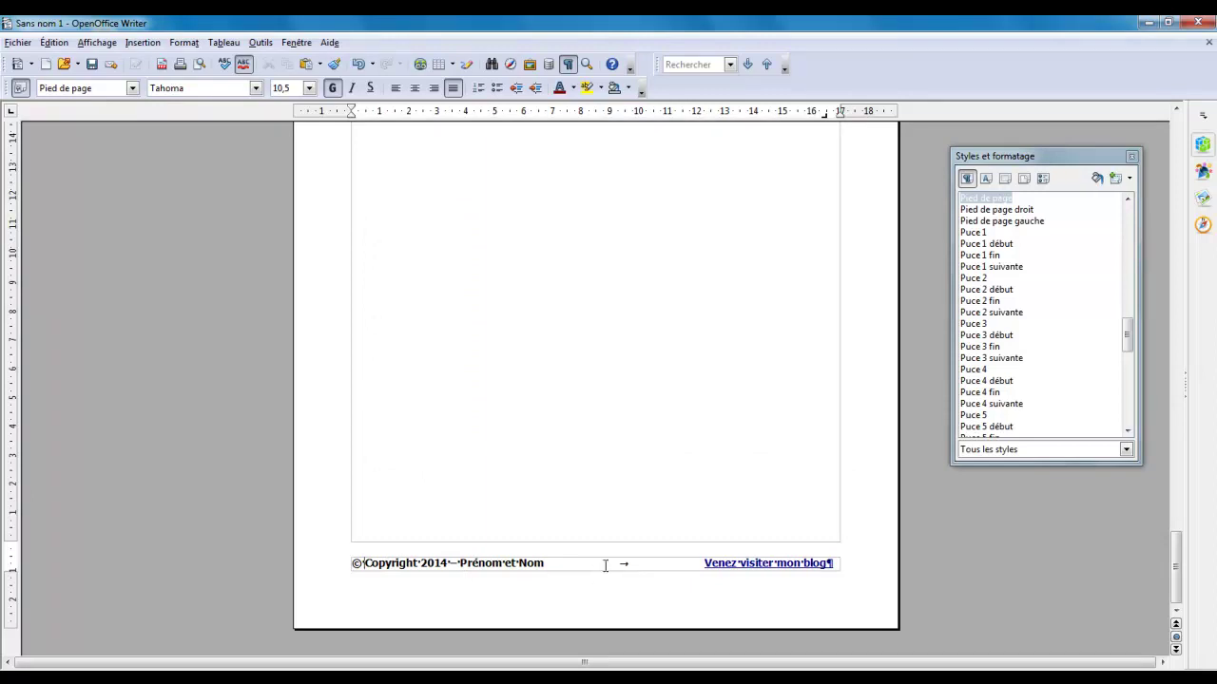
Review the content page's header and footer, and place the cursor in the empty paragraph of the page body.
scroll(769, 425, "up", 3)
scroll(769, 425, "up", 5)
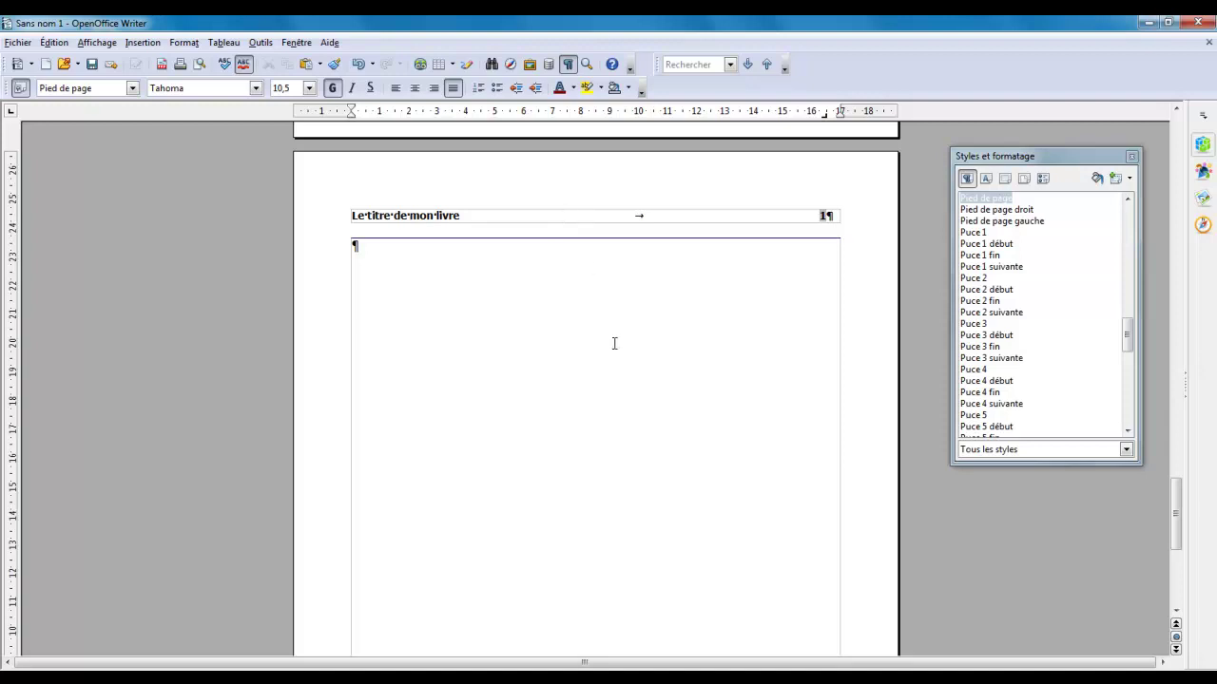
scroll(603, 396, "down", 5)
scroll(564, 479, "down", 2)
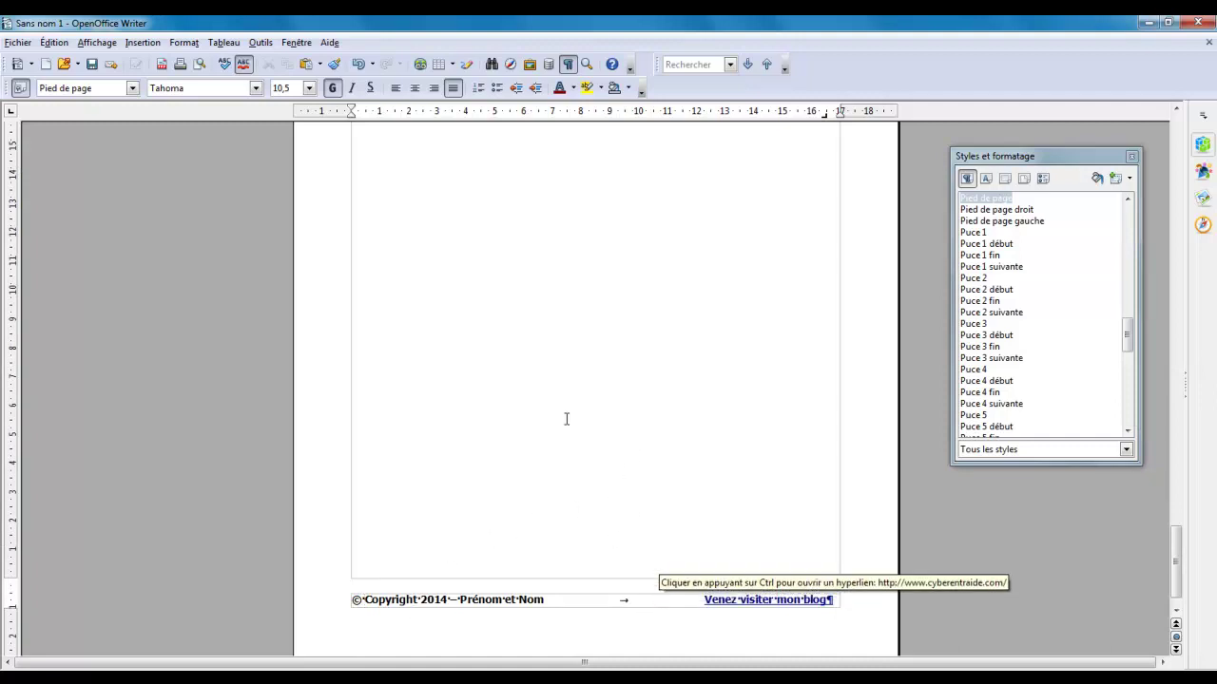
scroll(714, 410, "up", 2)
scroll(703, 404, "up", 2)
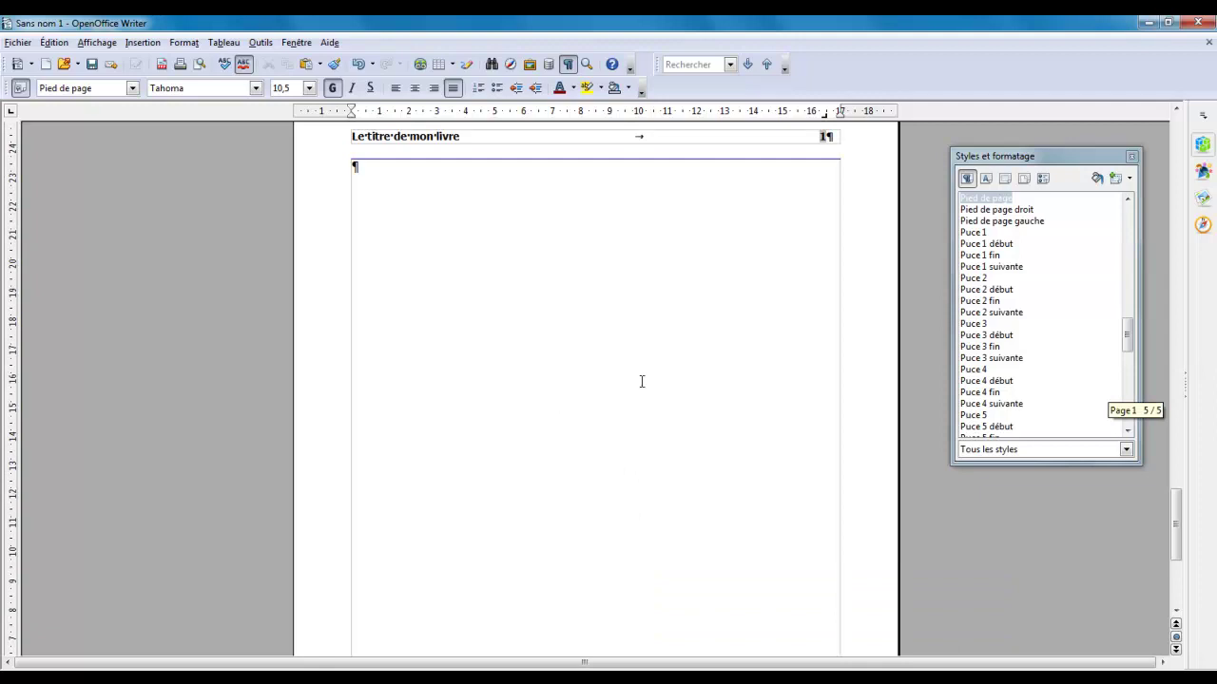
left_click(411, 190)
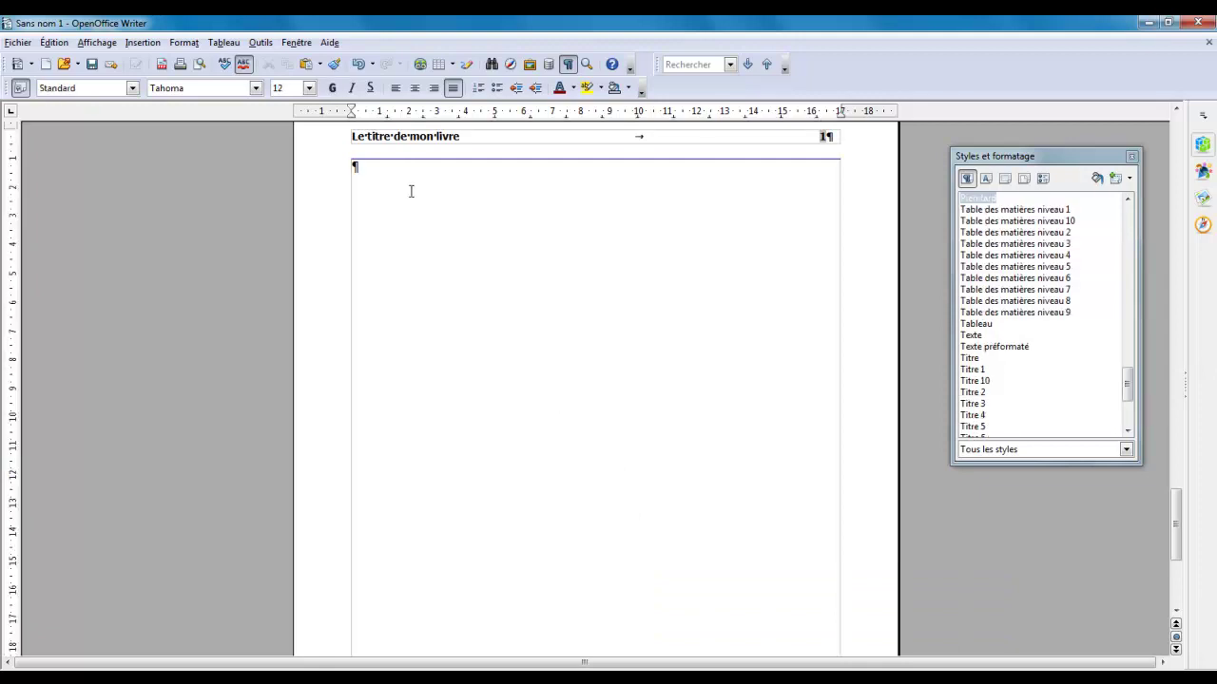